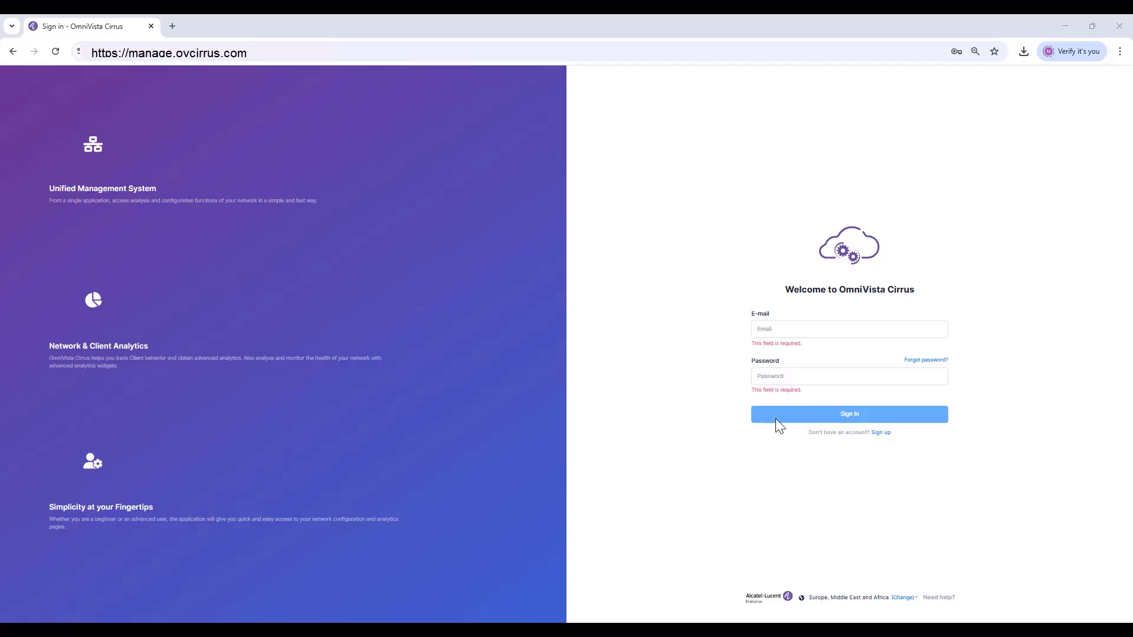
Start sign-up, check the region list showing Europe, Middle East and Africa, then cancel back to sign-in
left_click(881, 435)
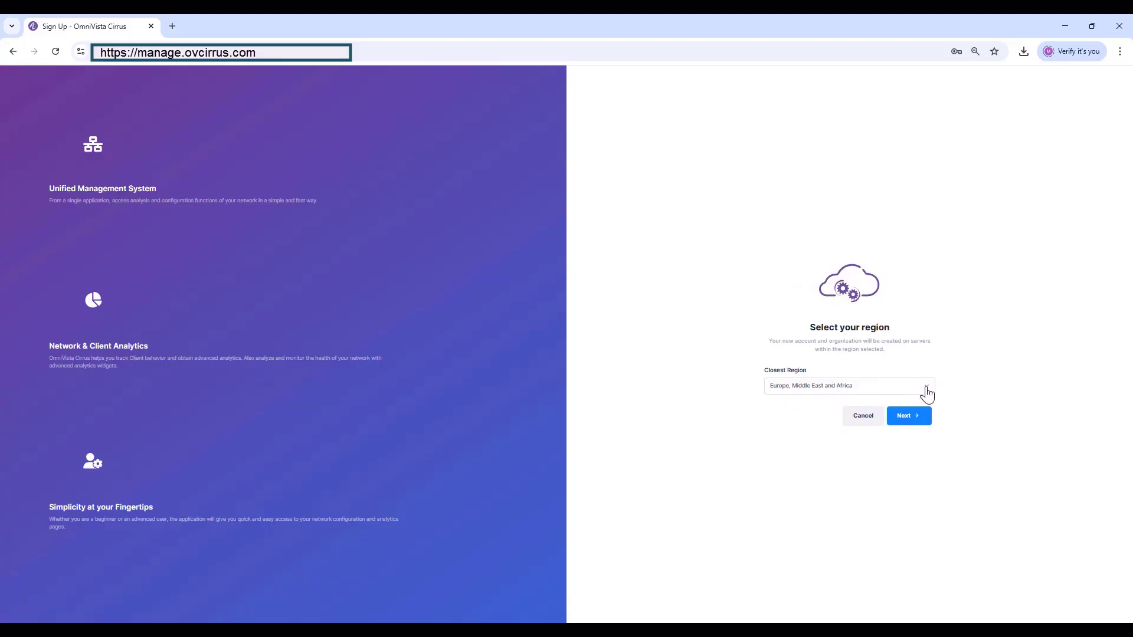
left_click(926, 389)
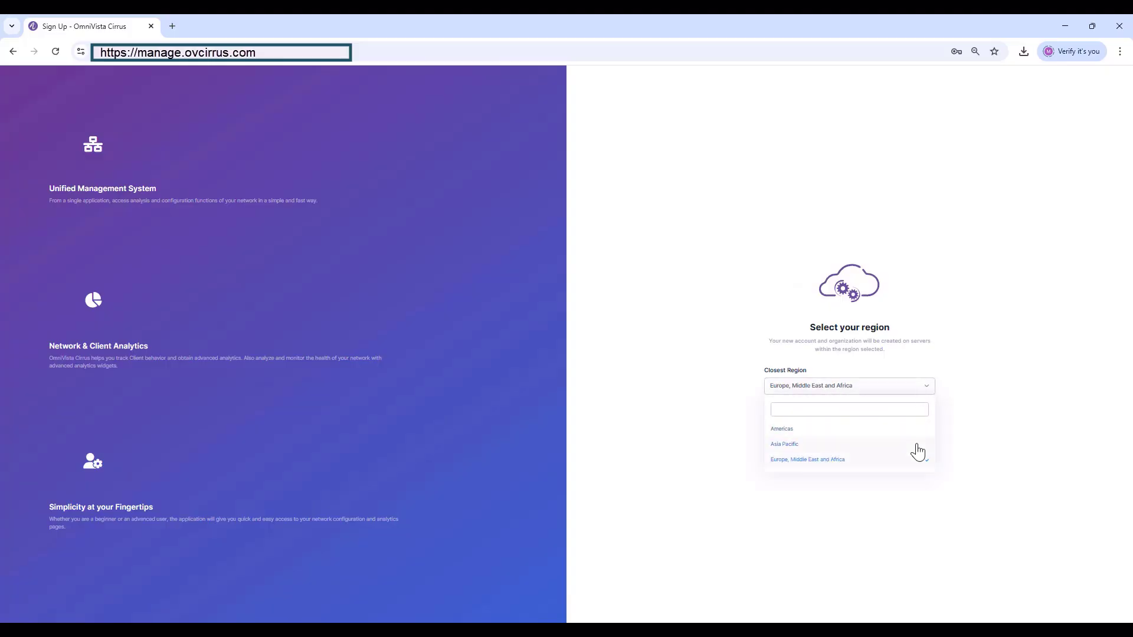
left_click(814, 459)
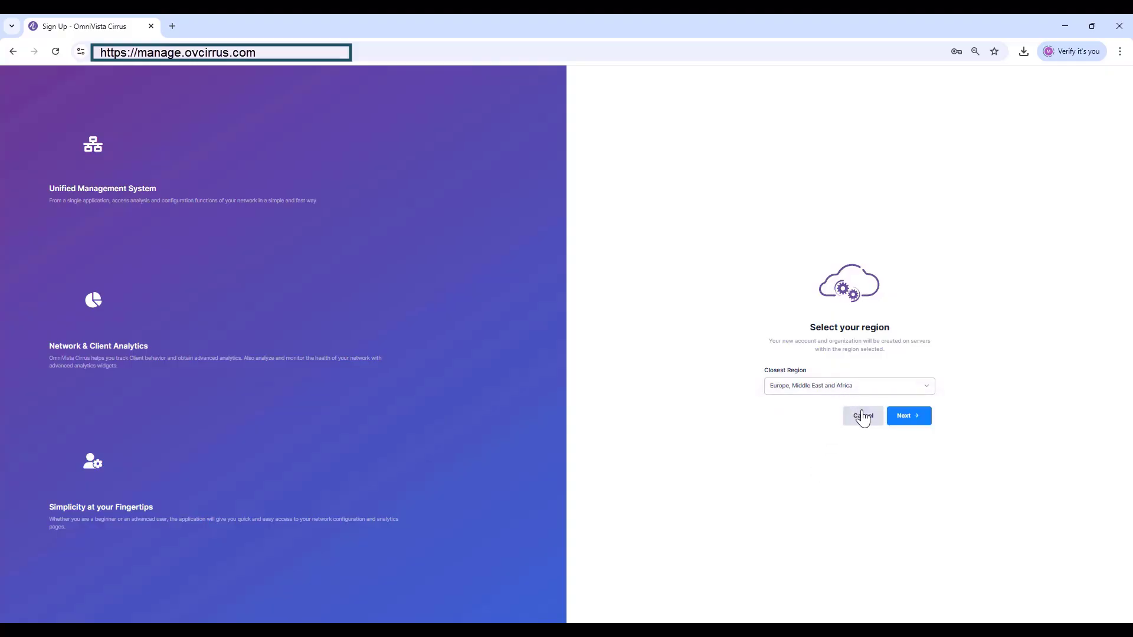
left_click(862, 417)
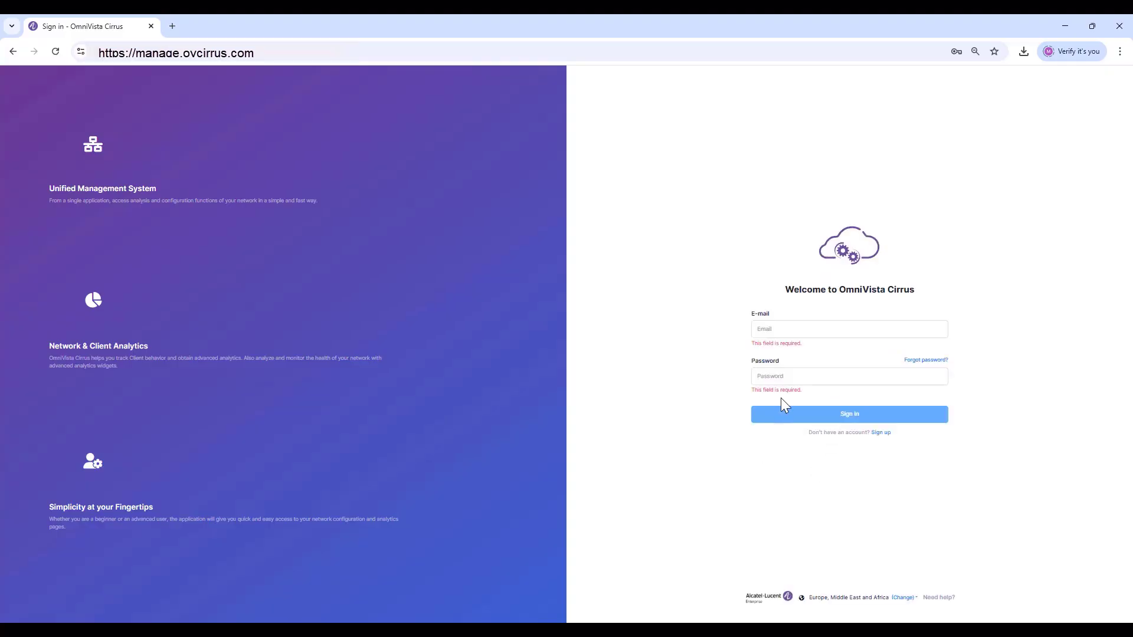
Enter the account e-mail and begin typing the account password
left_click(777, 327)
type("gustav")
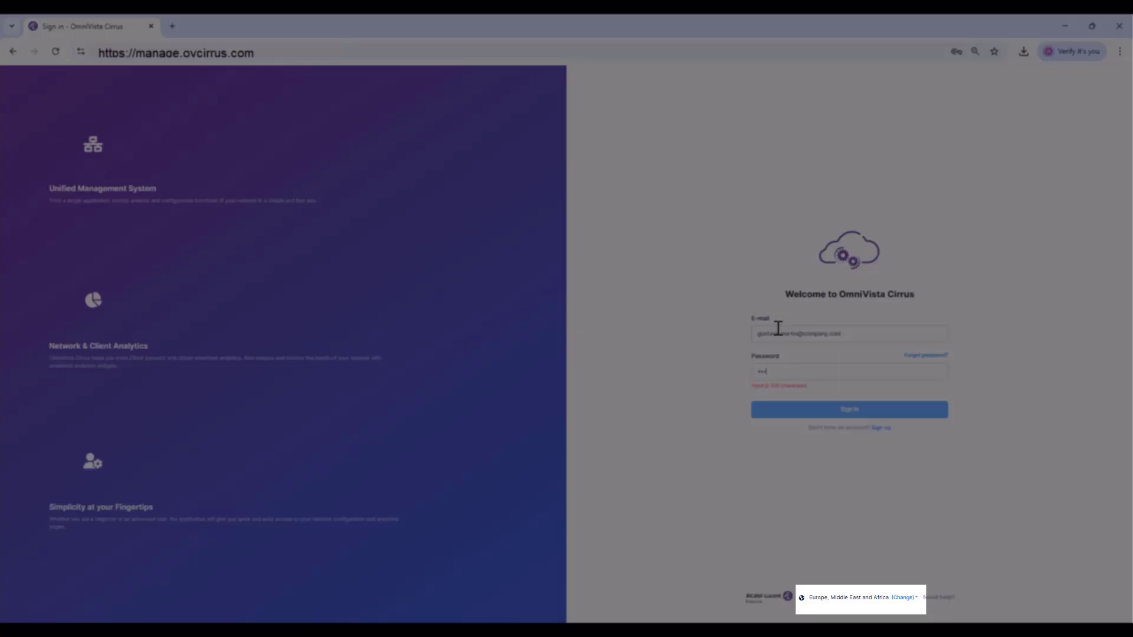
type("••••••••")
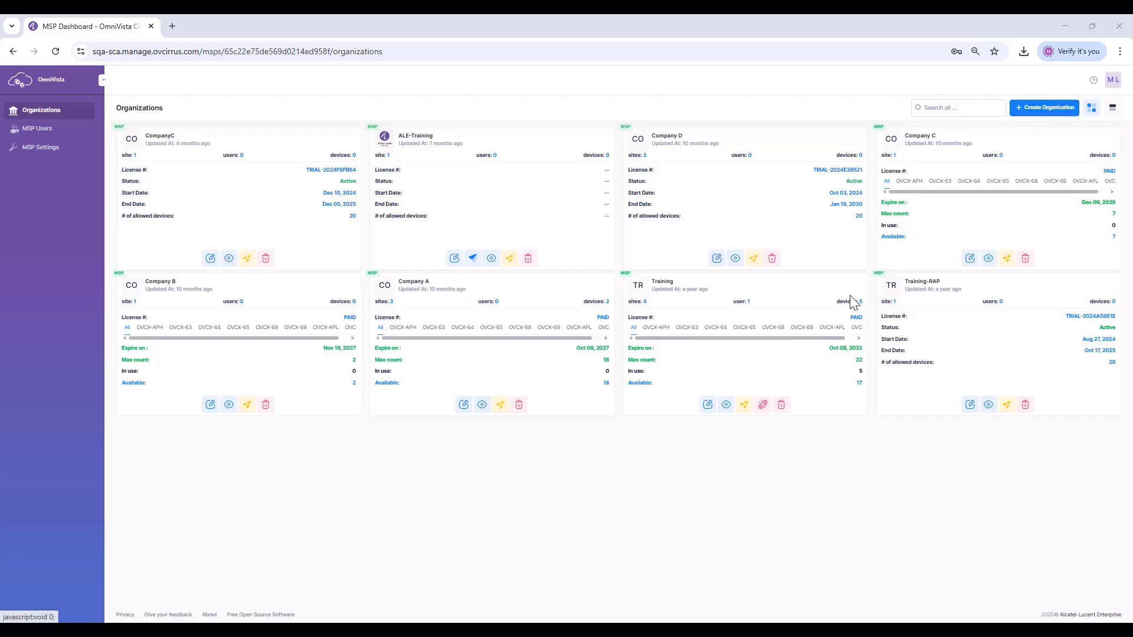
Open the Training organization and go to its Sites Management page
left_click(726, 405)
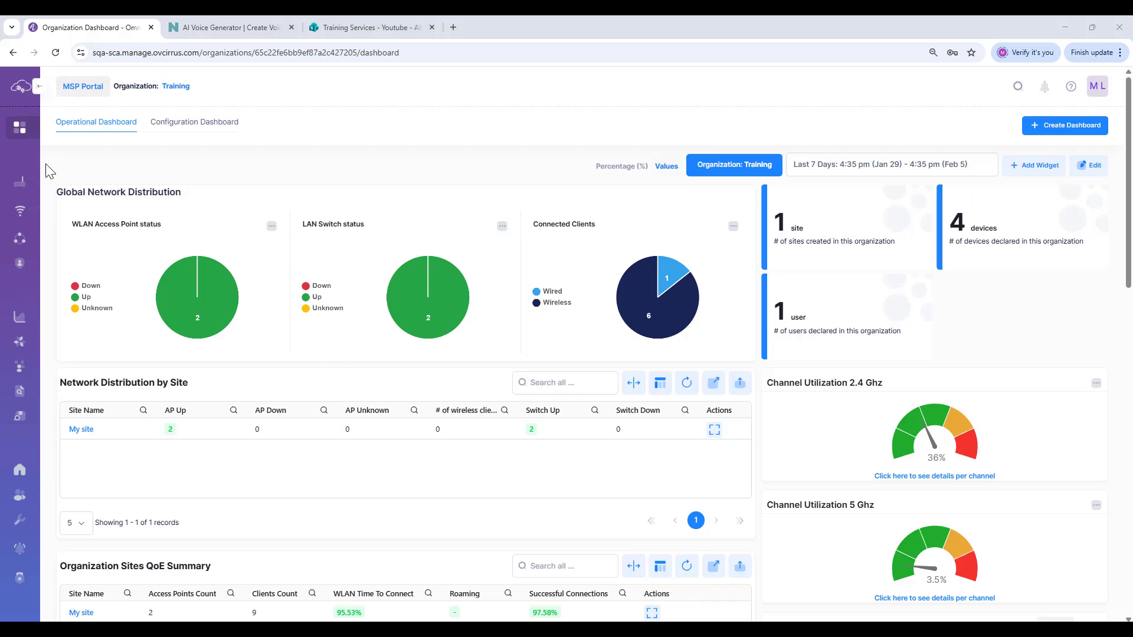
mouse_move(37, 179)
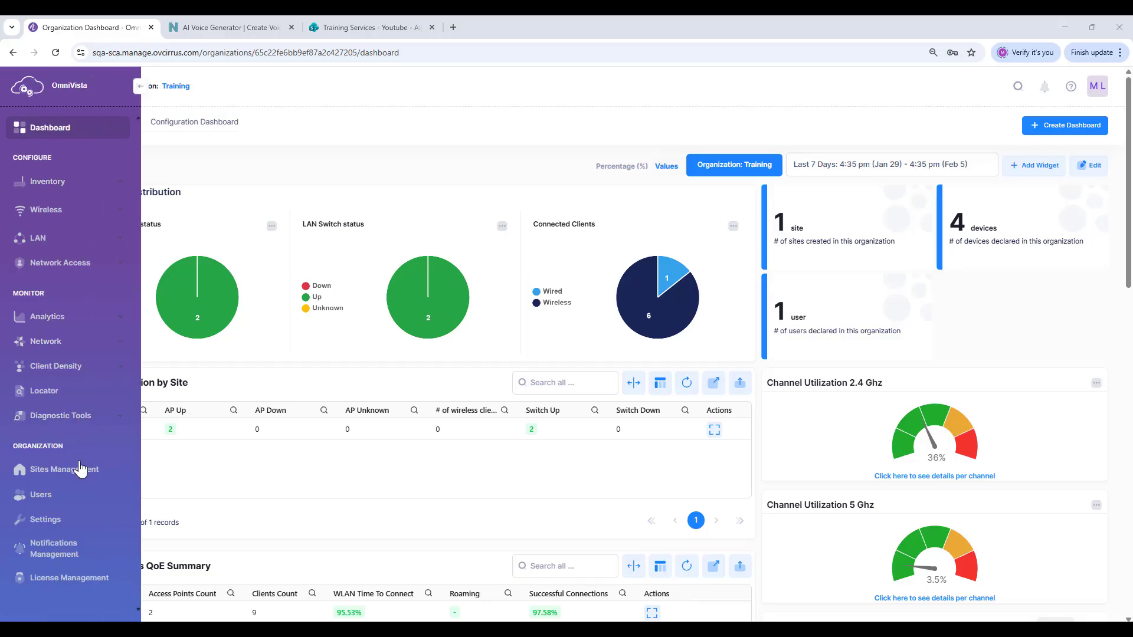
left_click(80, 476)
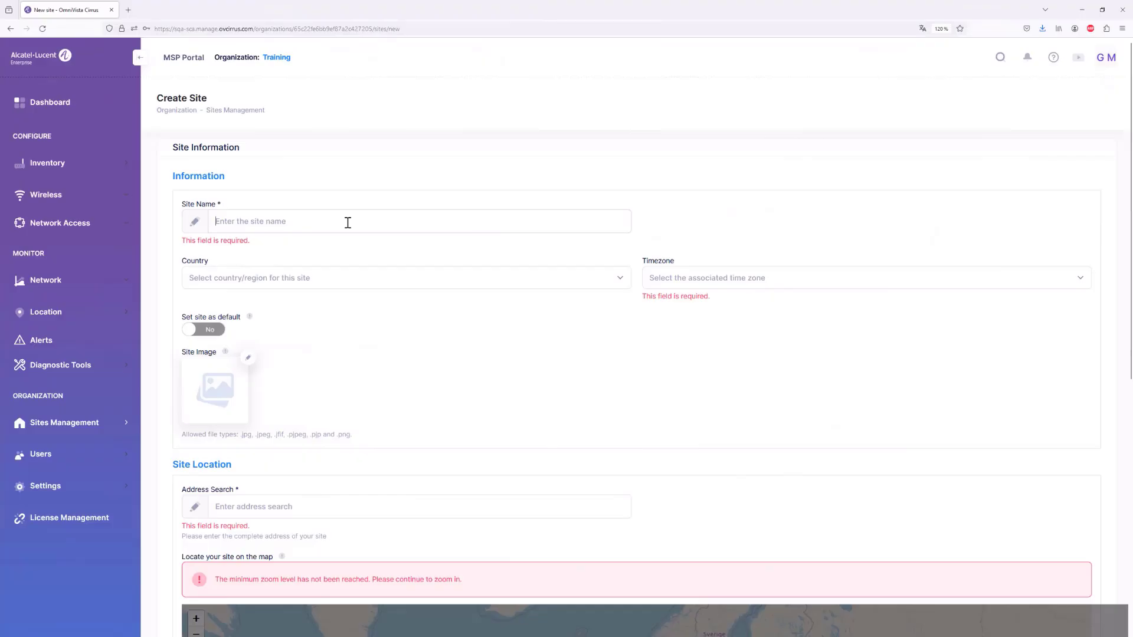
Name the site My Site and set its country to FR-France
type("My Site")
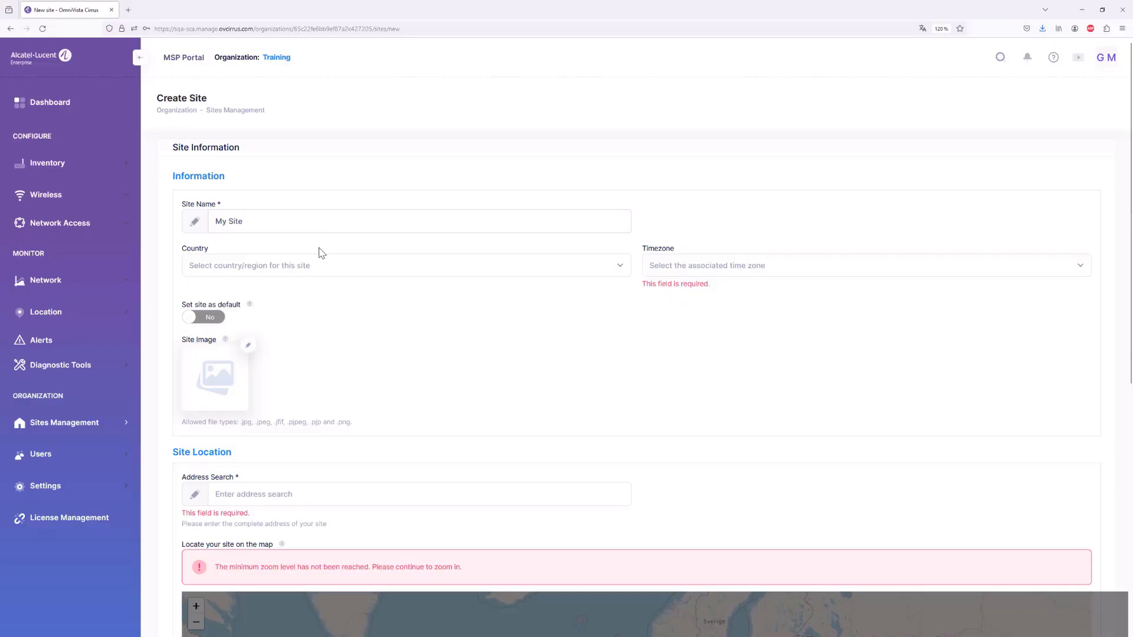
left_click(303, 268)
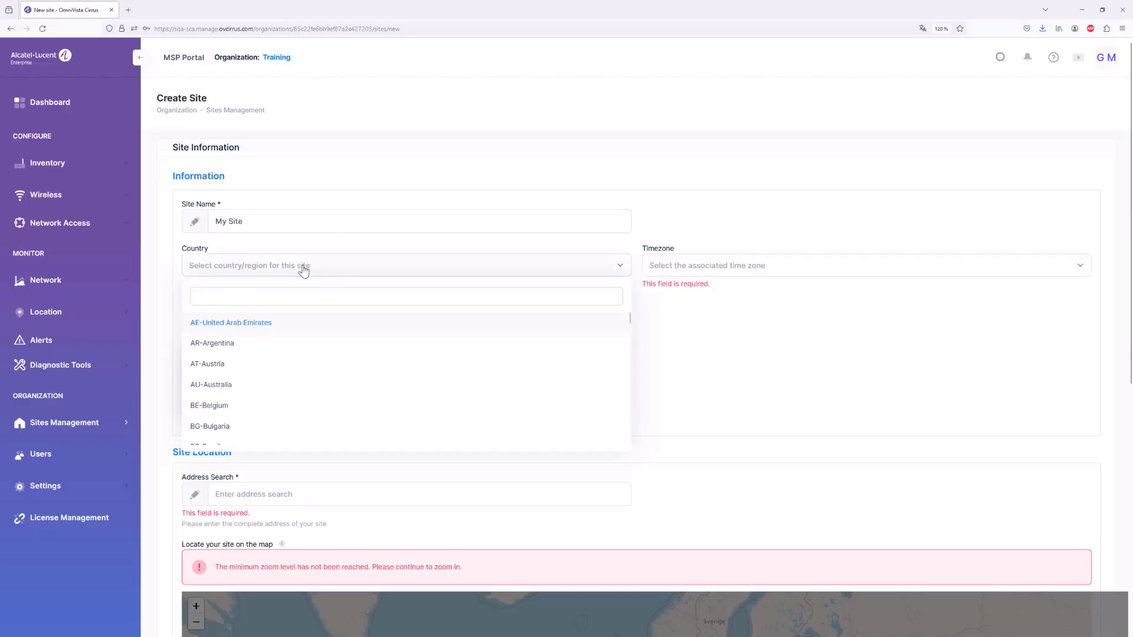
type("fr")
left_click(299, 326)
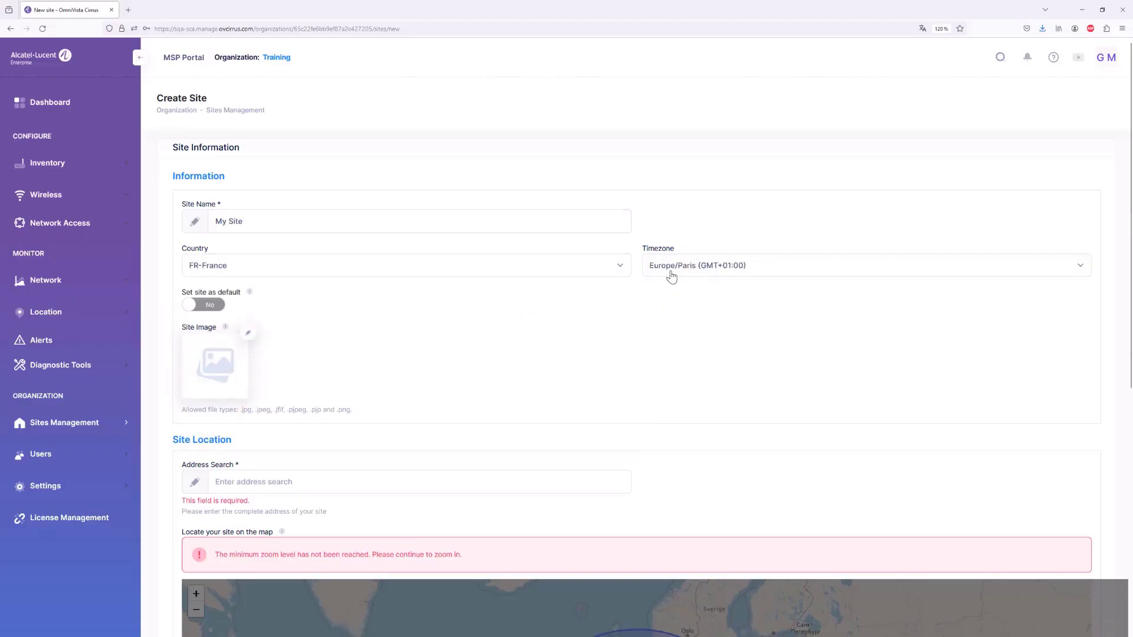
Look up and select the Alcatel-Lucent Entreprise address in Guipavas, Brest, then zoom the map
left_click(248, 482)
type("alcatel lucent brest guipavas")
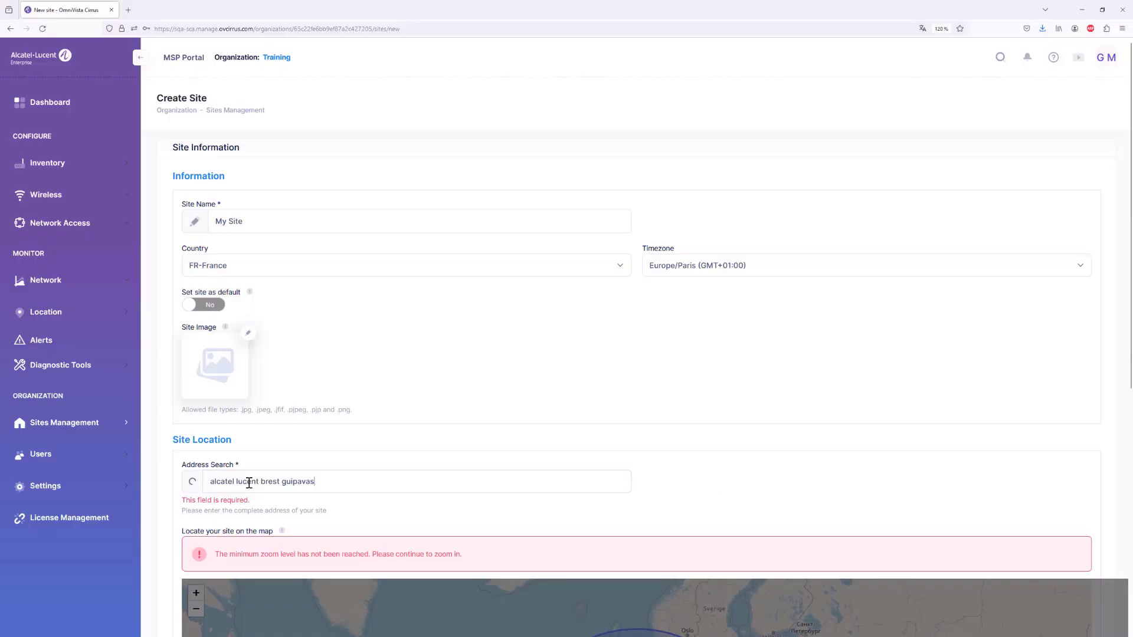
left_click(250, 504)
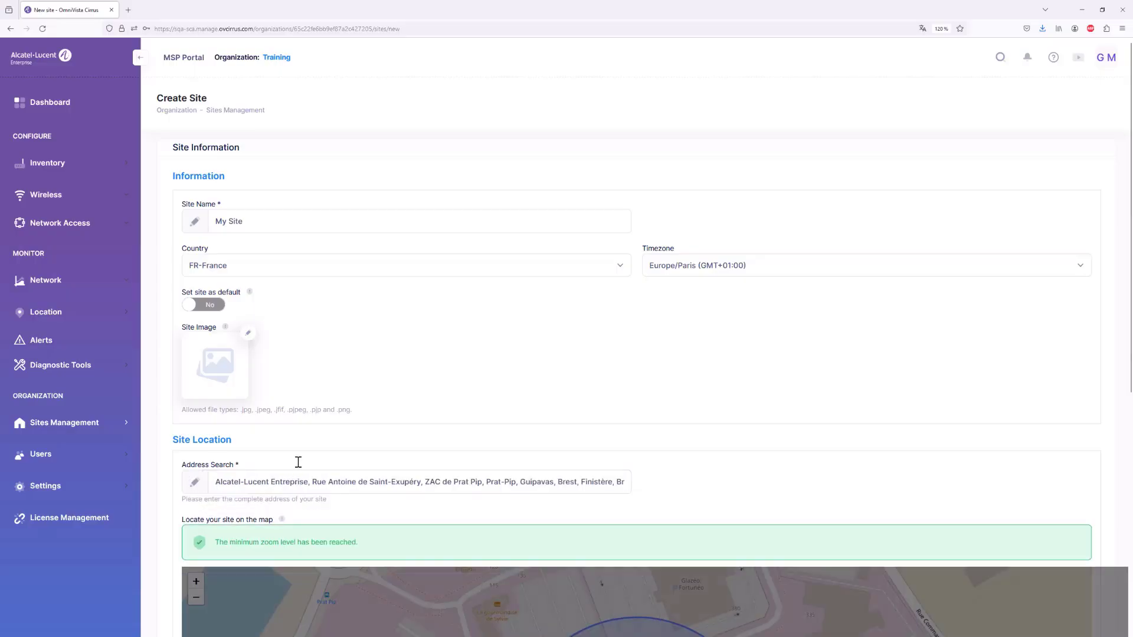
scroll(335, 362, "down", 5)
left_click(641, 453)
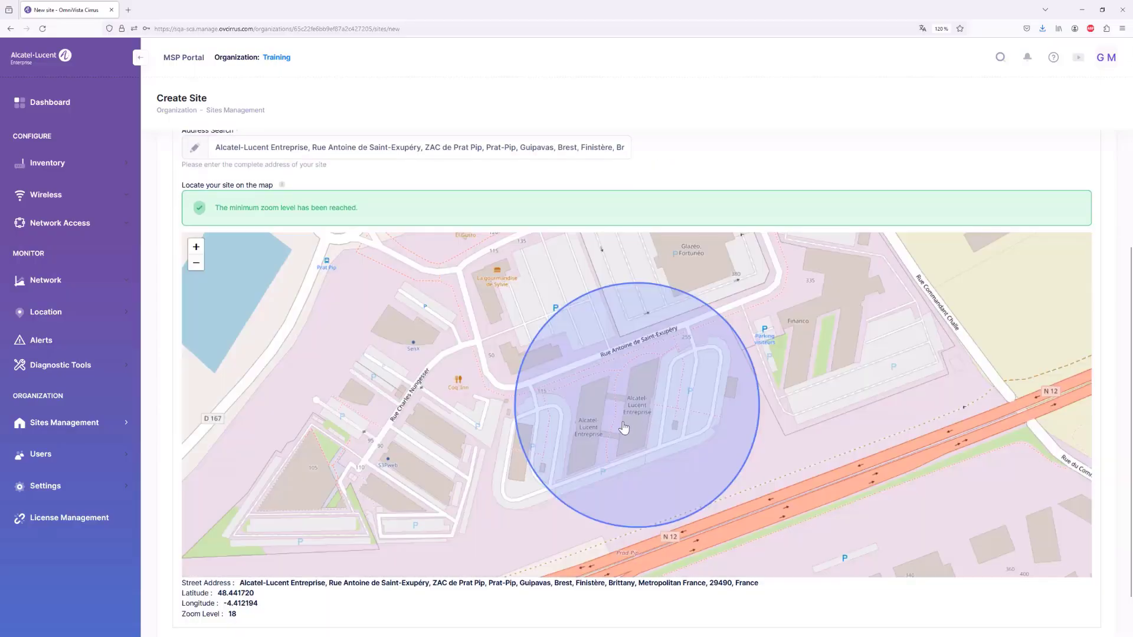
scroll(618, 420, "up", 1)
scroll(619, 420, "up", 1)
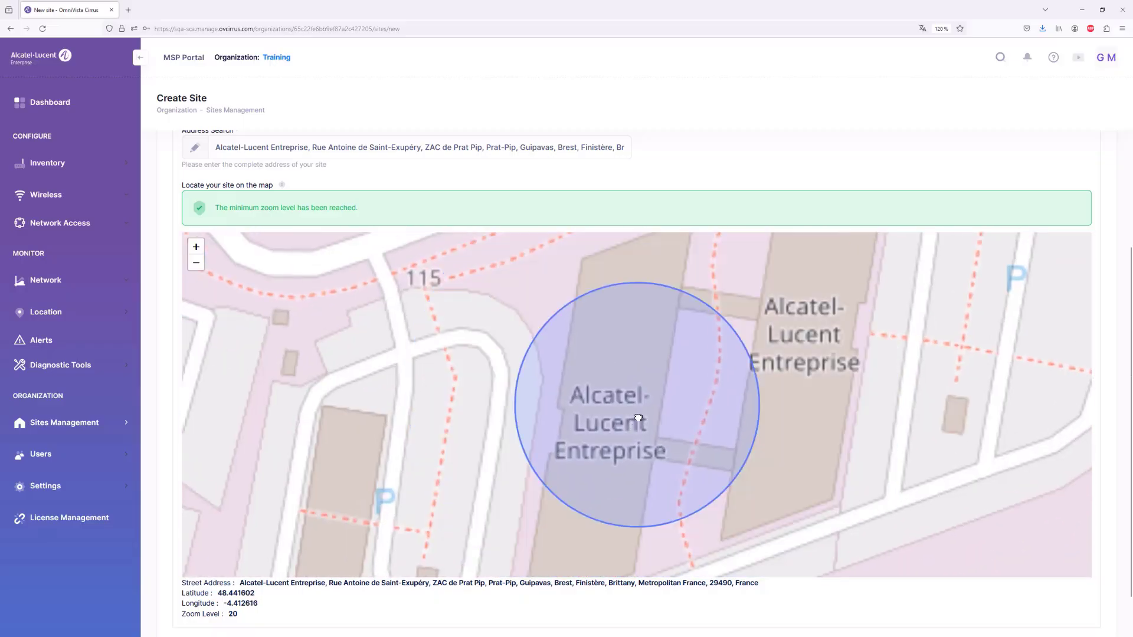
scroll(649, 419, "down", 1)
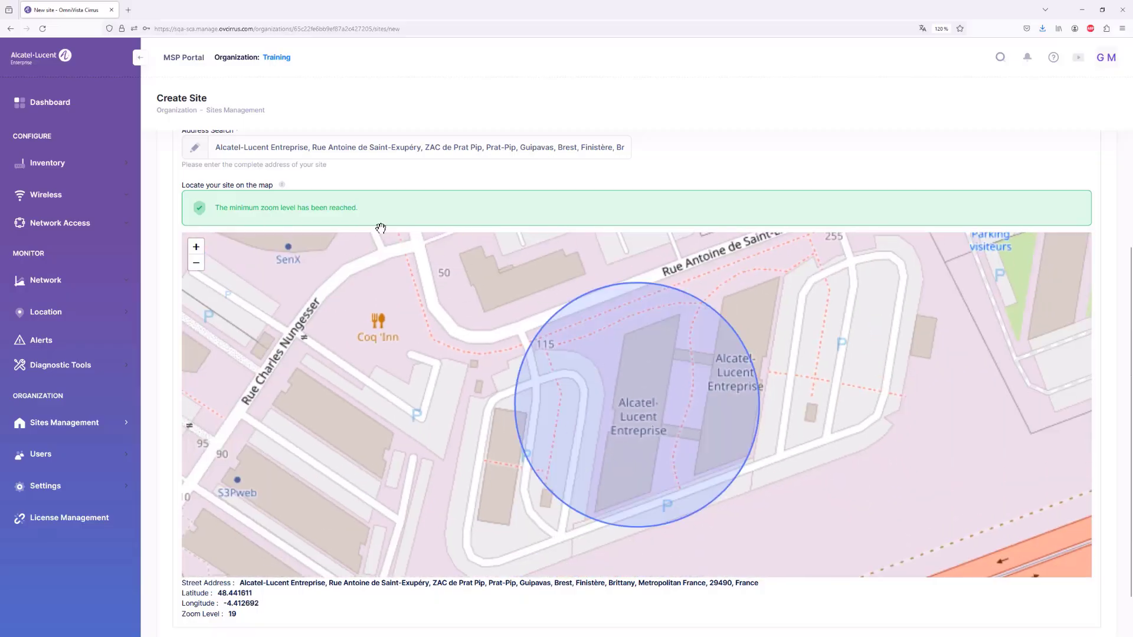
scroll(173, 333, "down", 1)
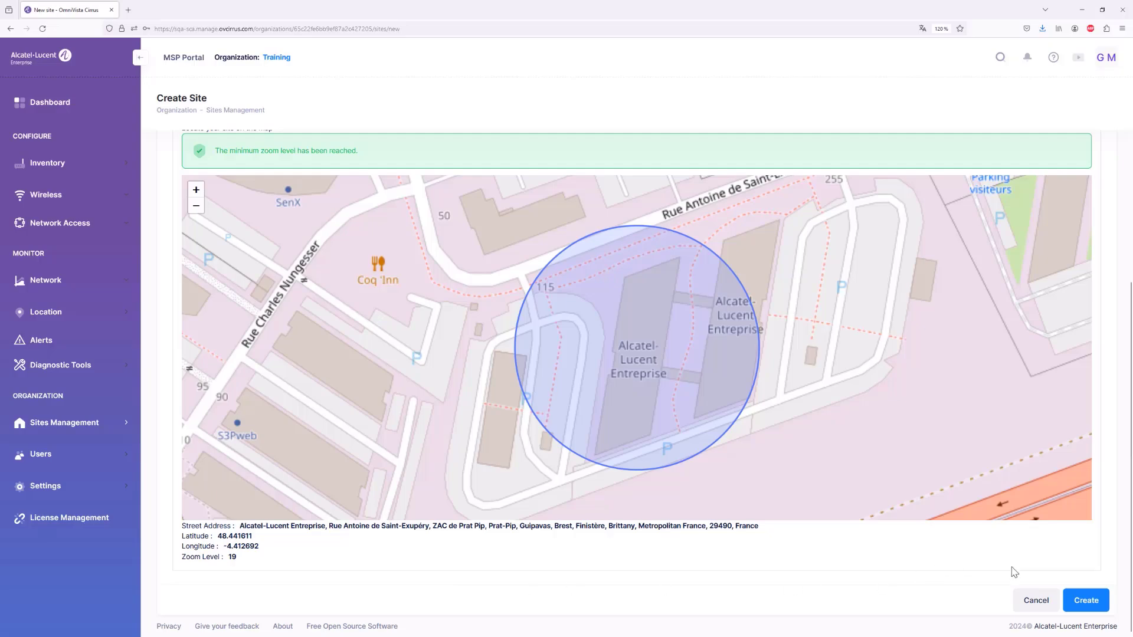
Create My Site and confirm going on to declare buildings and floors
left_click(1081, 603)
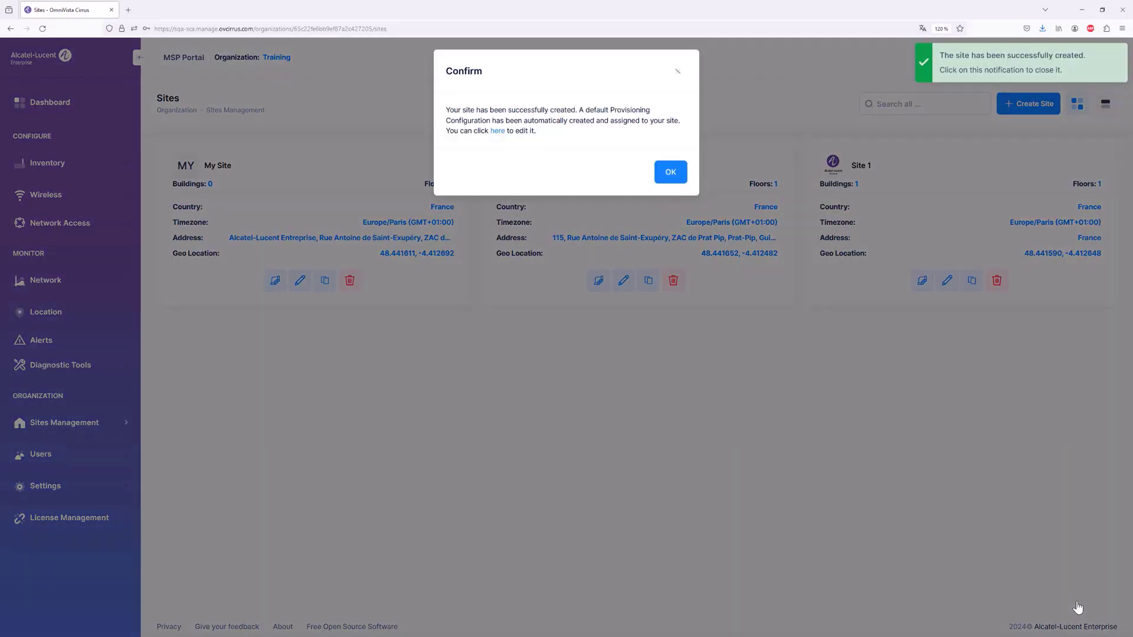
left_click(671, 182)
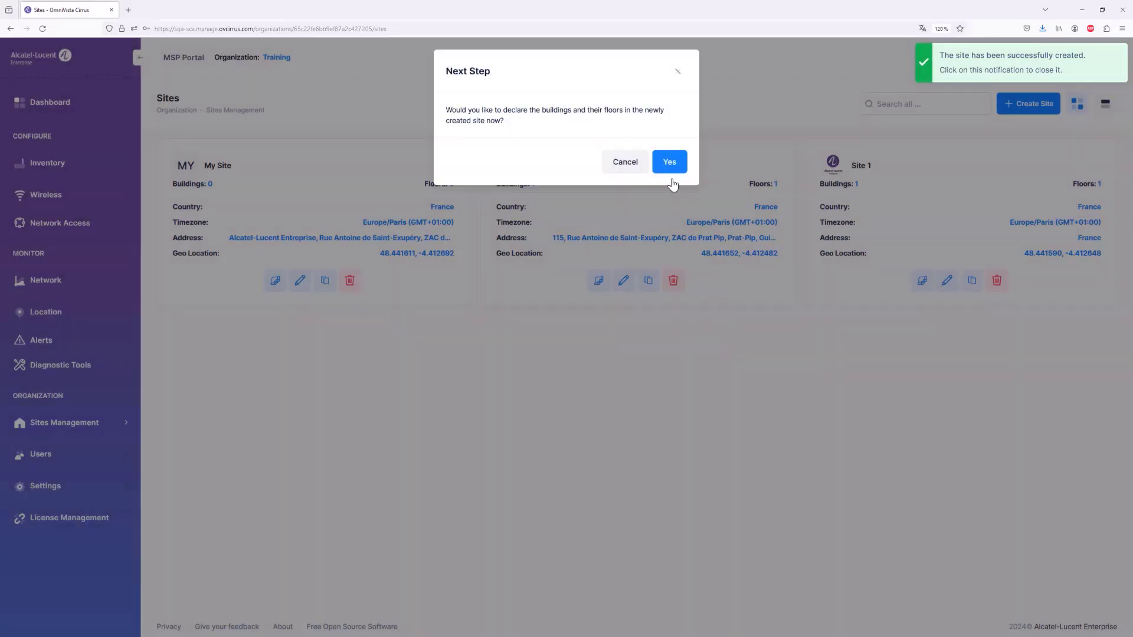
left_click(669, 166)
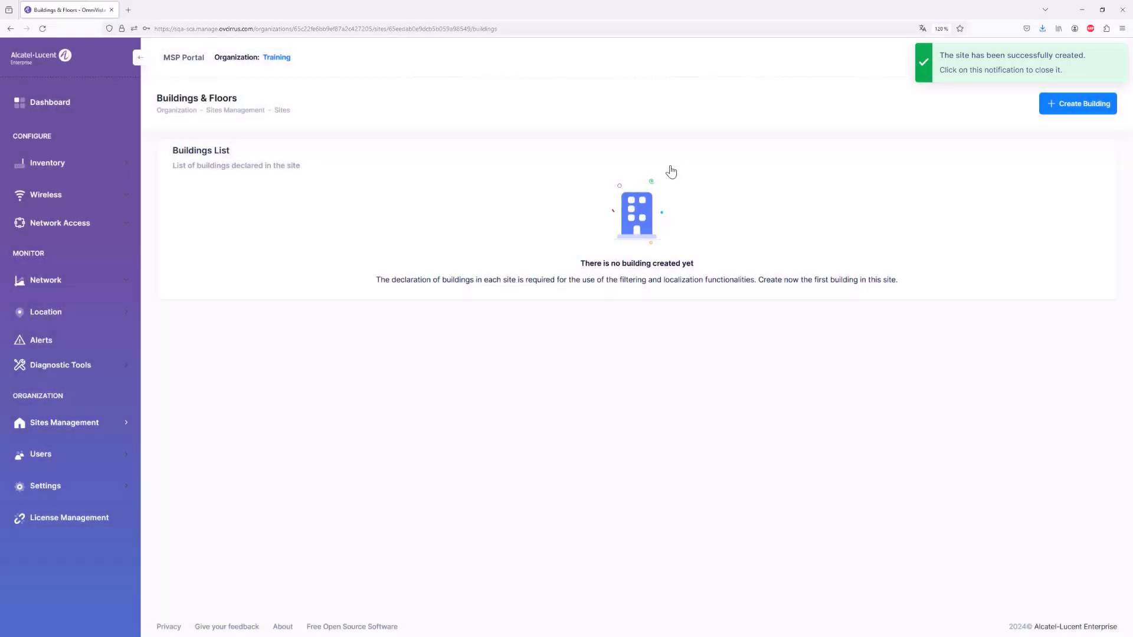
Add a building named My Building and begin a new floor in it
left_click(1062, 109)
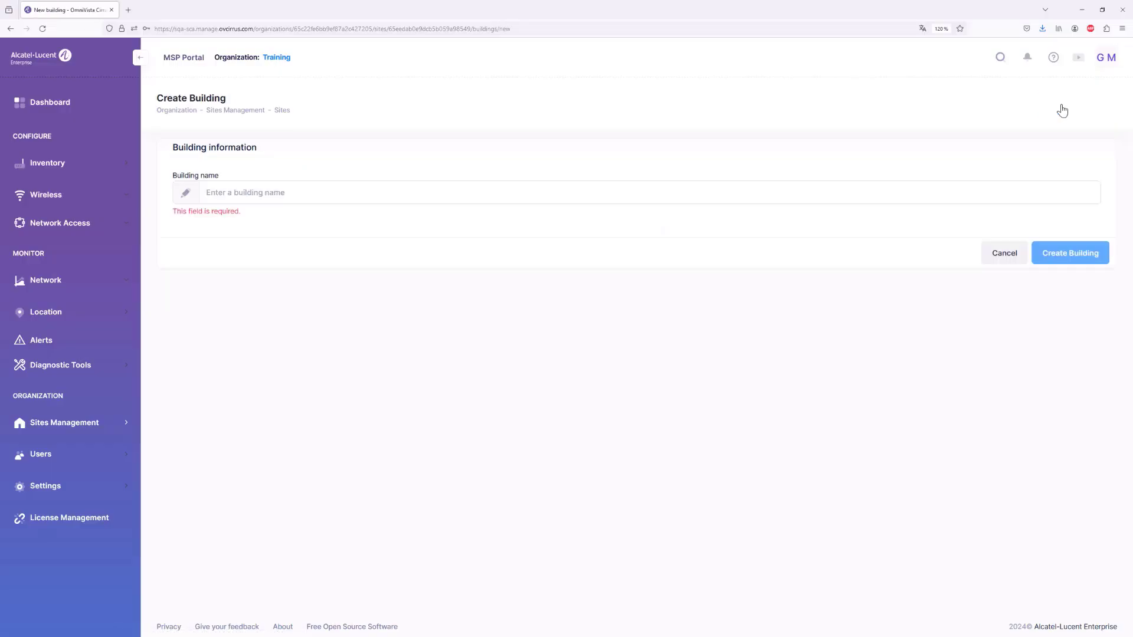
left_click(338, 195)
type("My Building")
left_click(1059, 255)
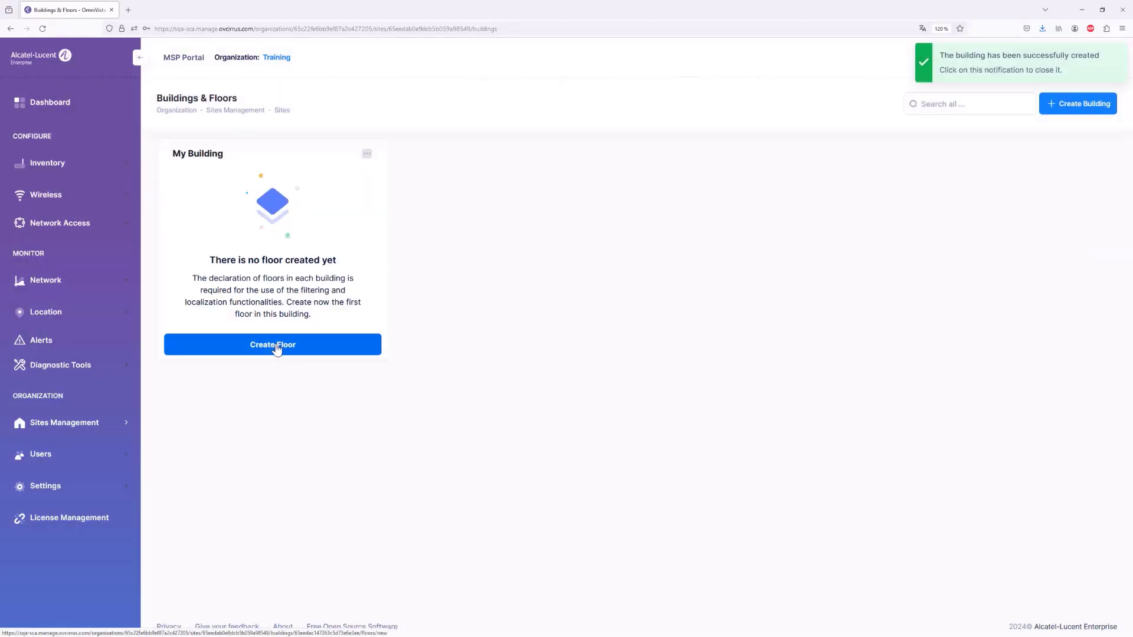
left_click(276, 349)
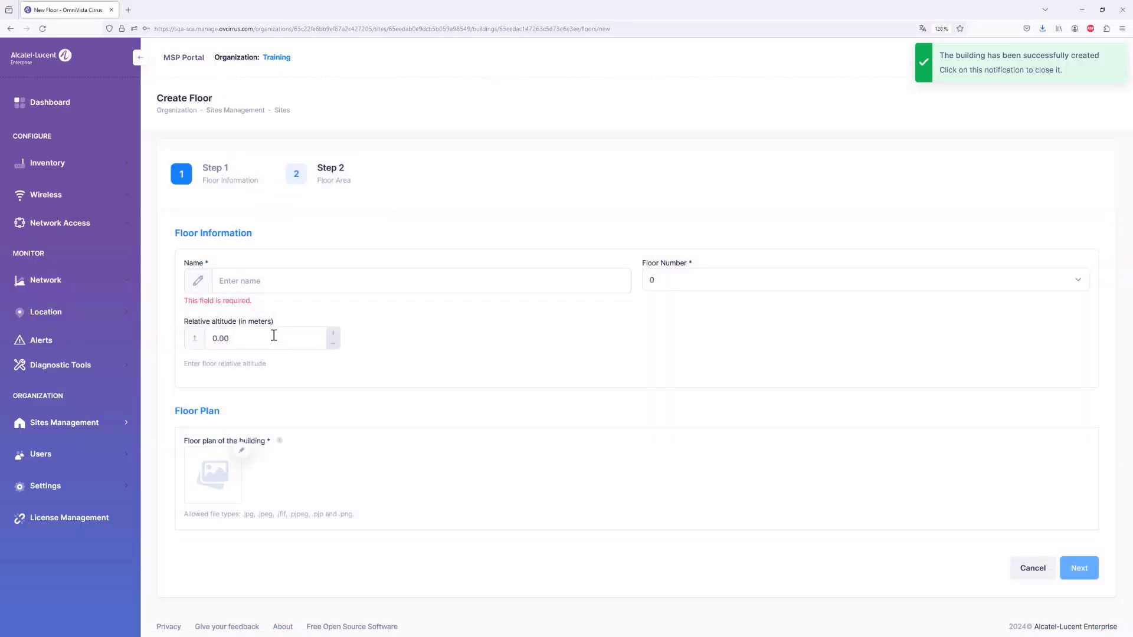
Name the floor Floor 0 with floor number 0 and choose the BatA-level0-transparent plan image
type("Floor 0")
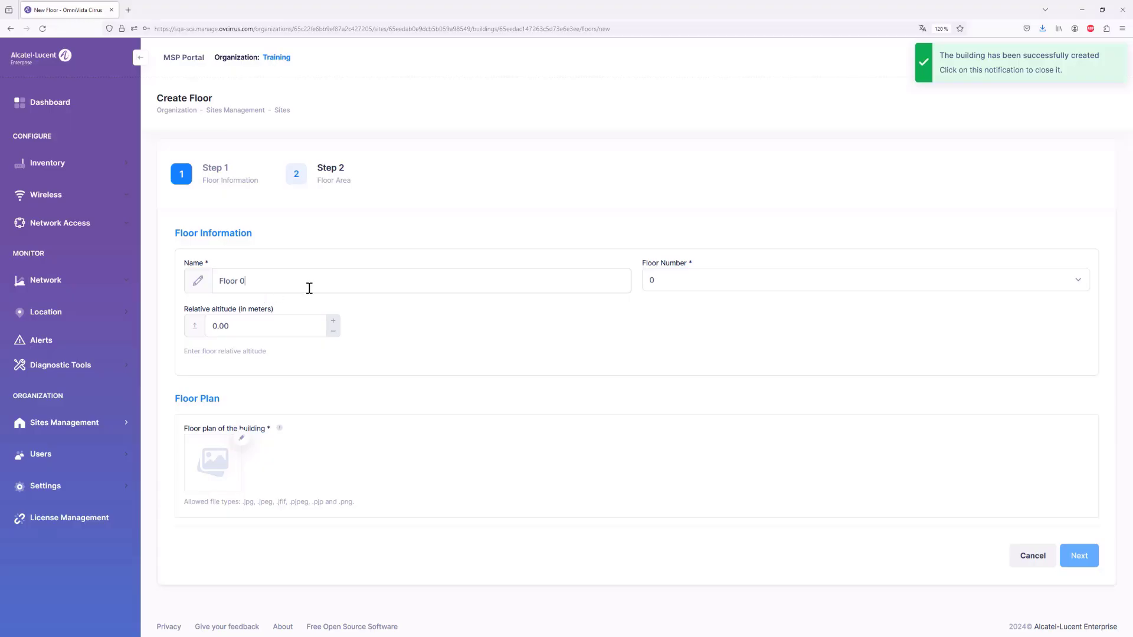
left_click(661, 280)
left_click(662, 280)
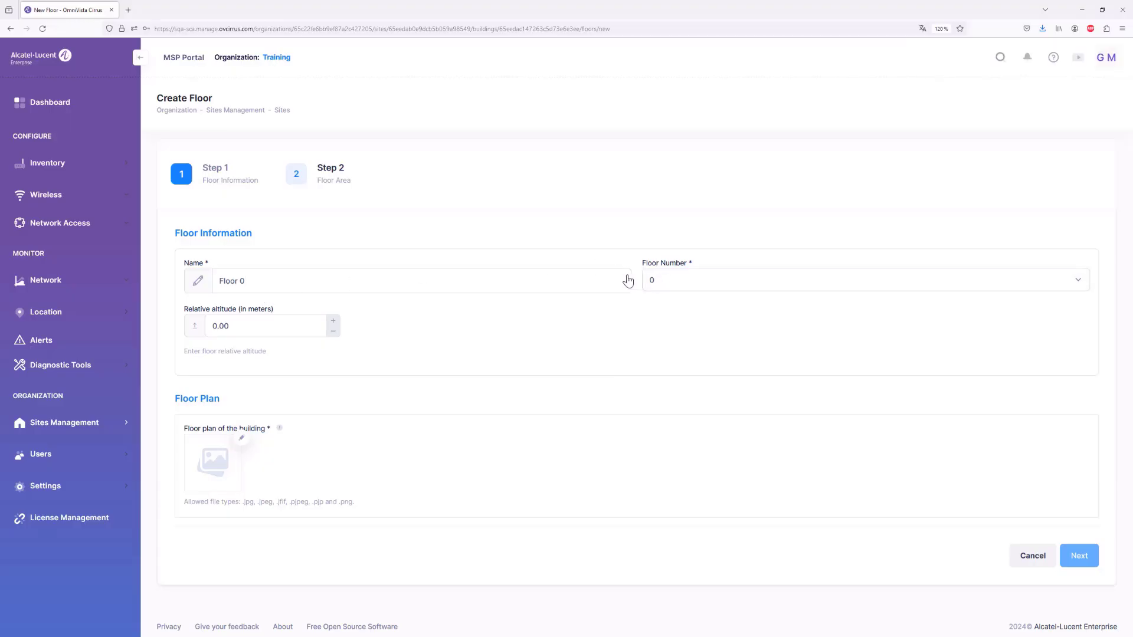
left_click(333, 322)
left_click(332, 321)
left_click(240, 439)
left_click(401, 193)
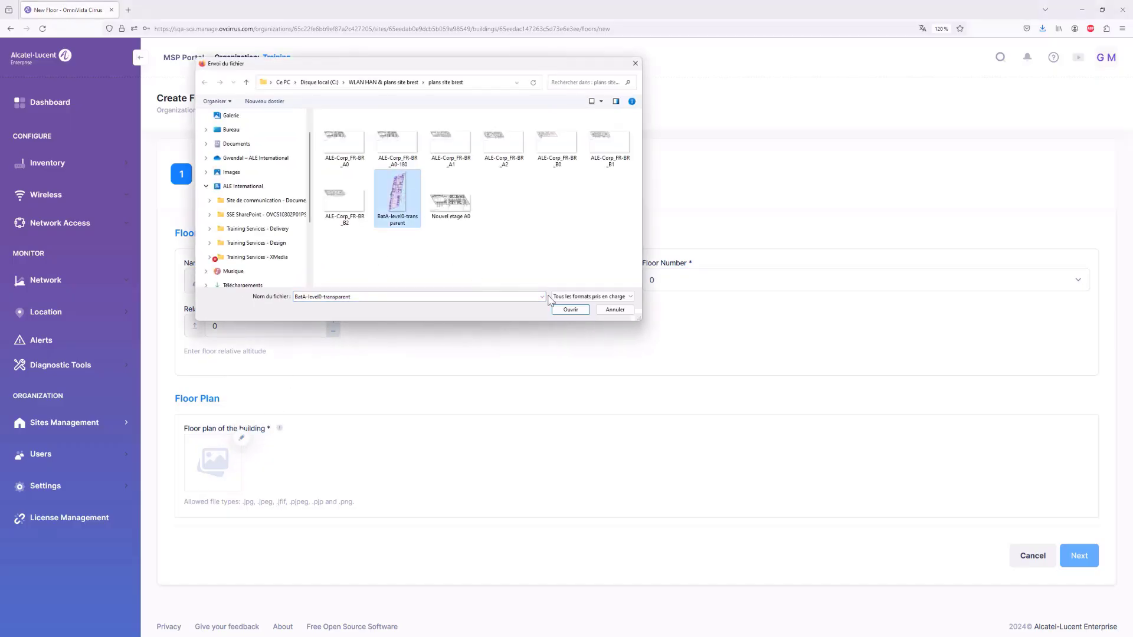
left_click(572, 310)
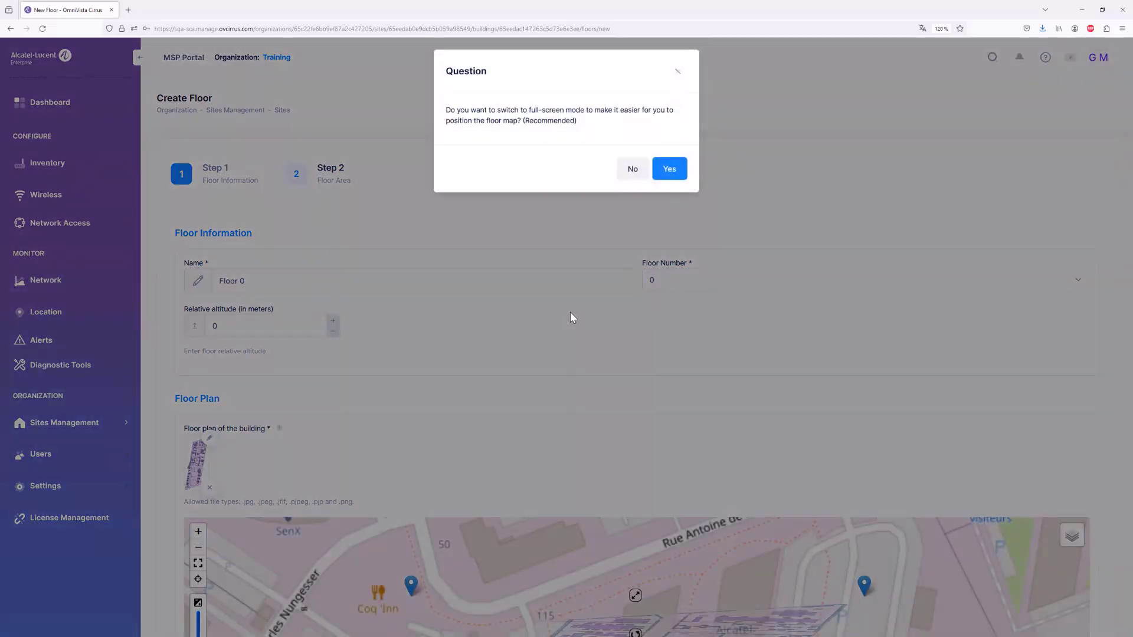
Go full-screen and drag the floor plan's corners onto the Alcatel-Lucent Entreprise building footprint
left_click(666, 173)
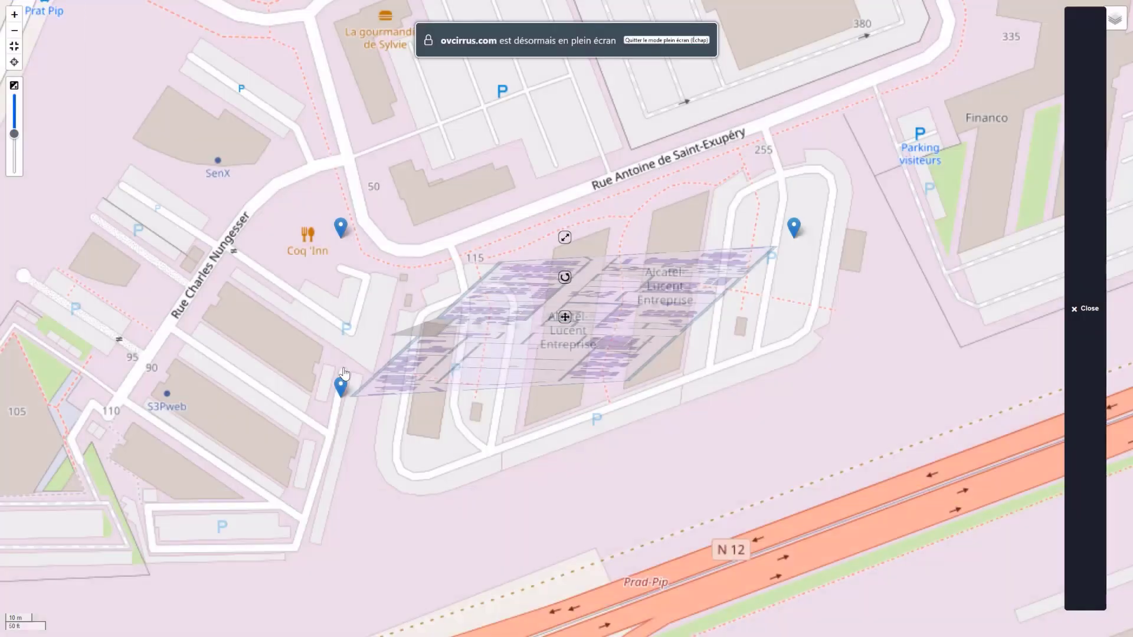
mouse_move(341, 387)
left_mouse_down()
mouse_move(504, 393)
mouse_move(513, 414)
left_mouse_up()
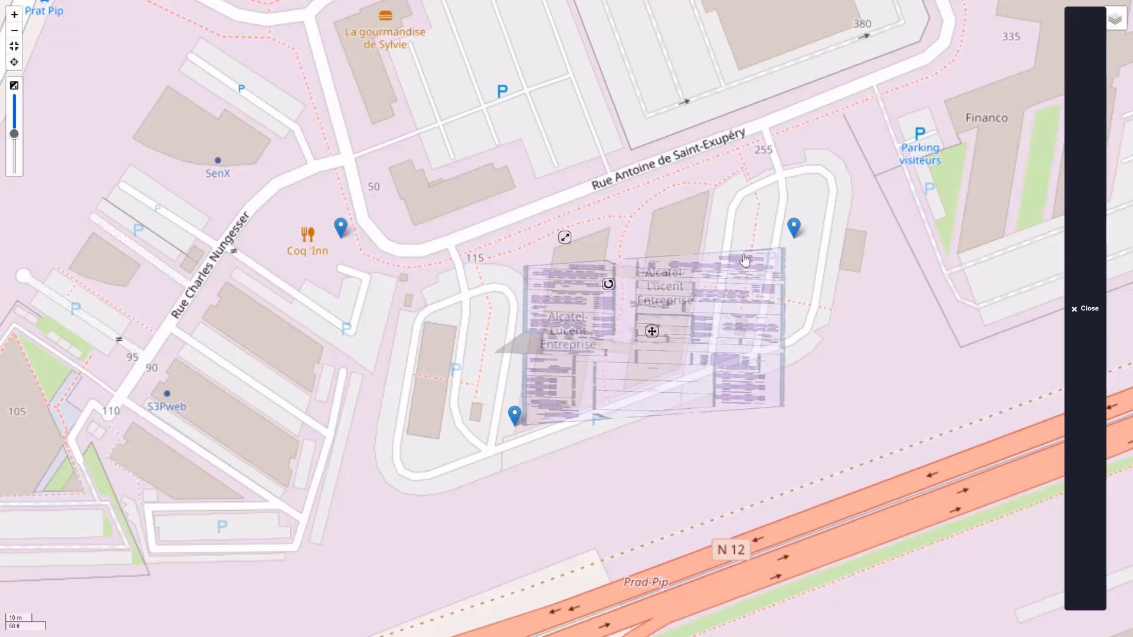
mouse_move(793, 228)
left_mouse_down()
mouse_move(619, 221)
mouse_move(594, 198)
left_mouse_up()
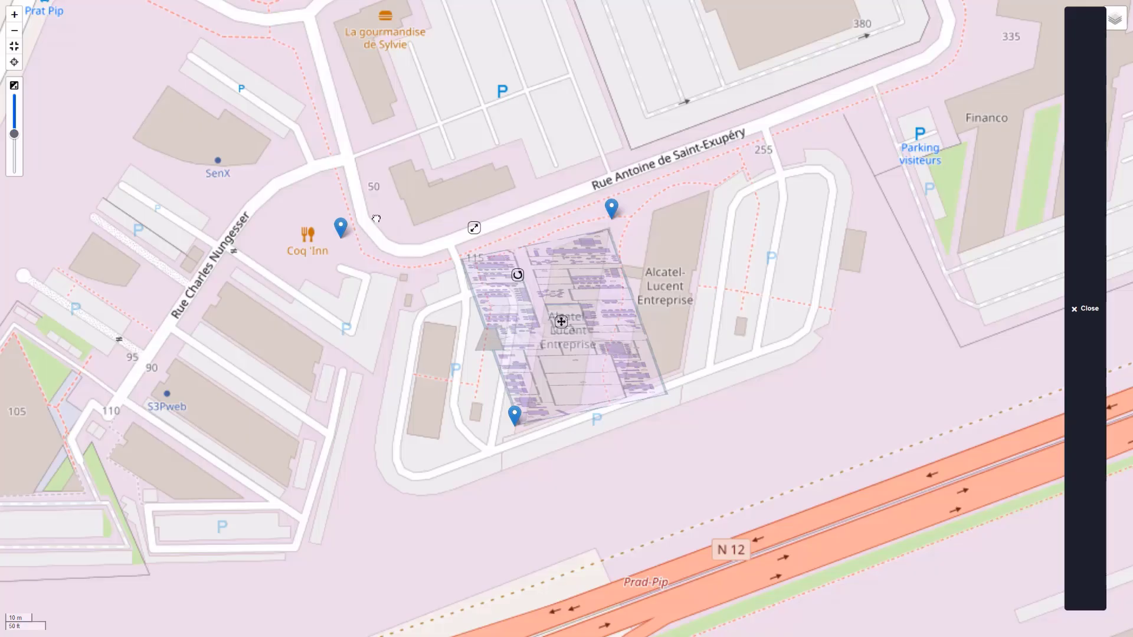
left_click_drag(342, 225, 528, 202)
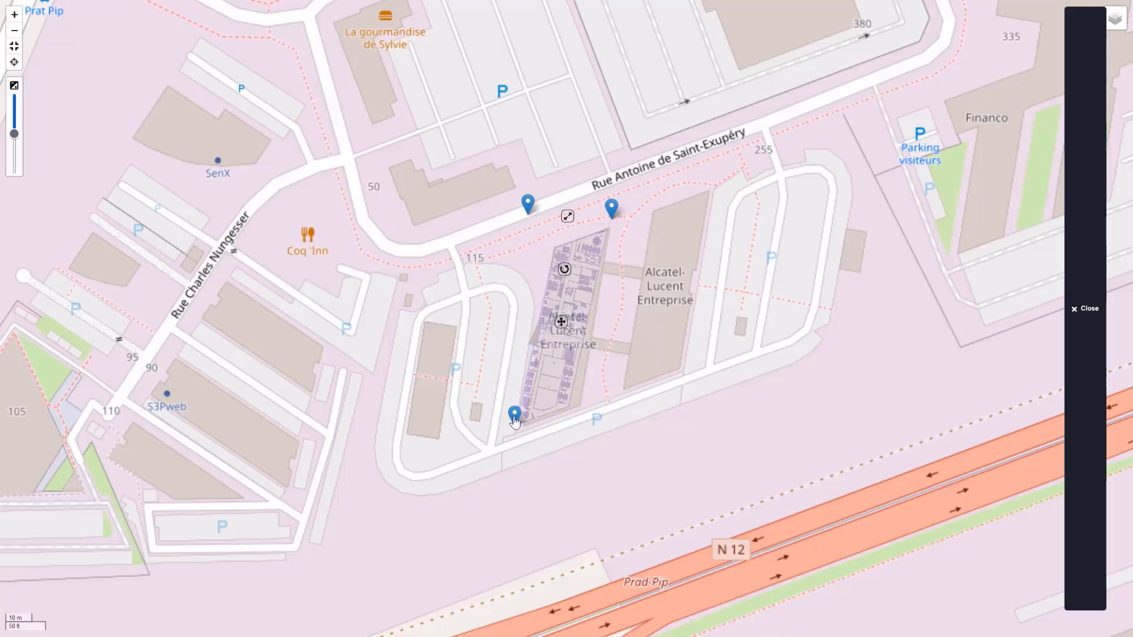
left_click_drag(514, 420, 519, 416)
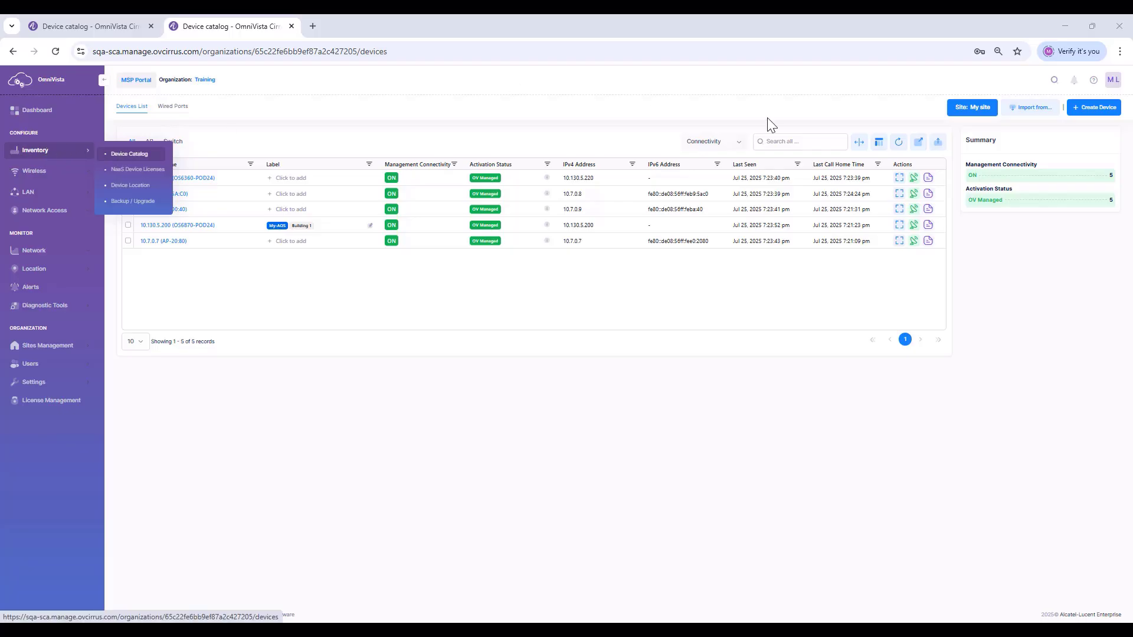
Start a new Stellar AP device with its pasted serial number and Do Not Upgrade
left_click(1082, 111)
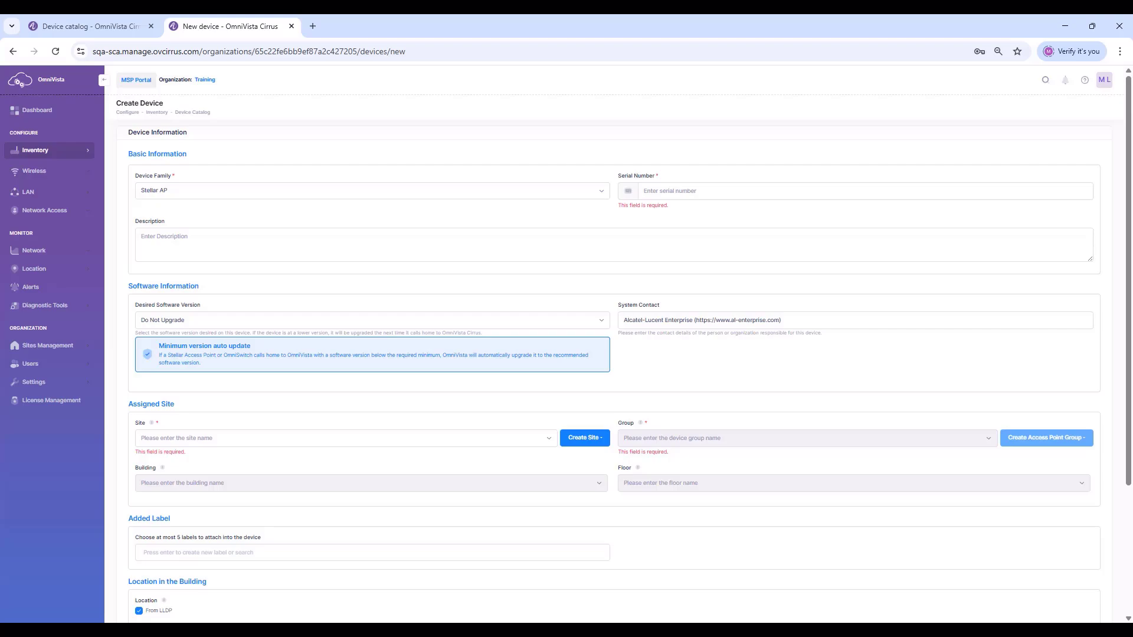
left_click(688, 190)
key("ctrl+v")
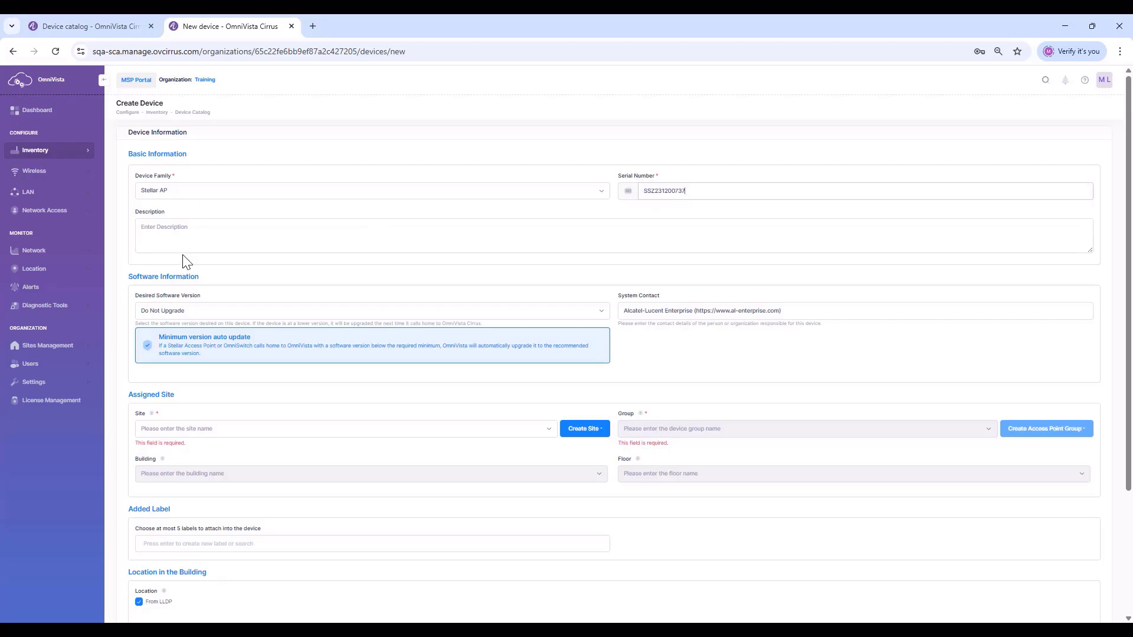
left_click(180, 310)
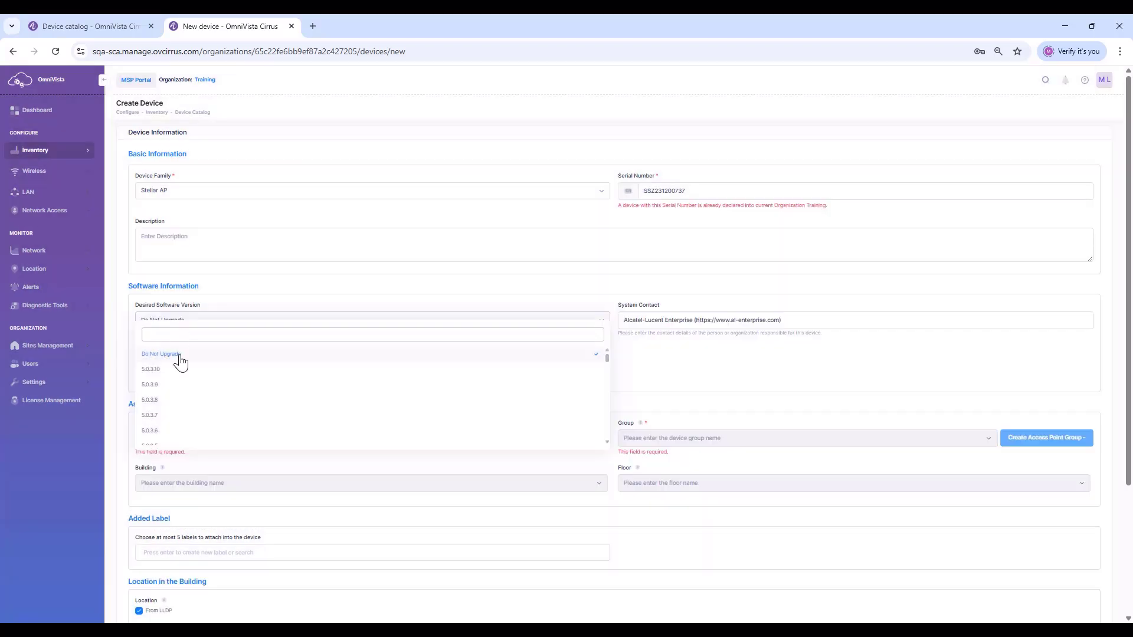
left_click(172, 354)
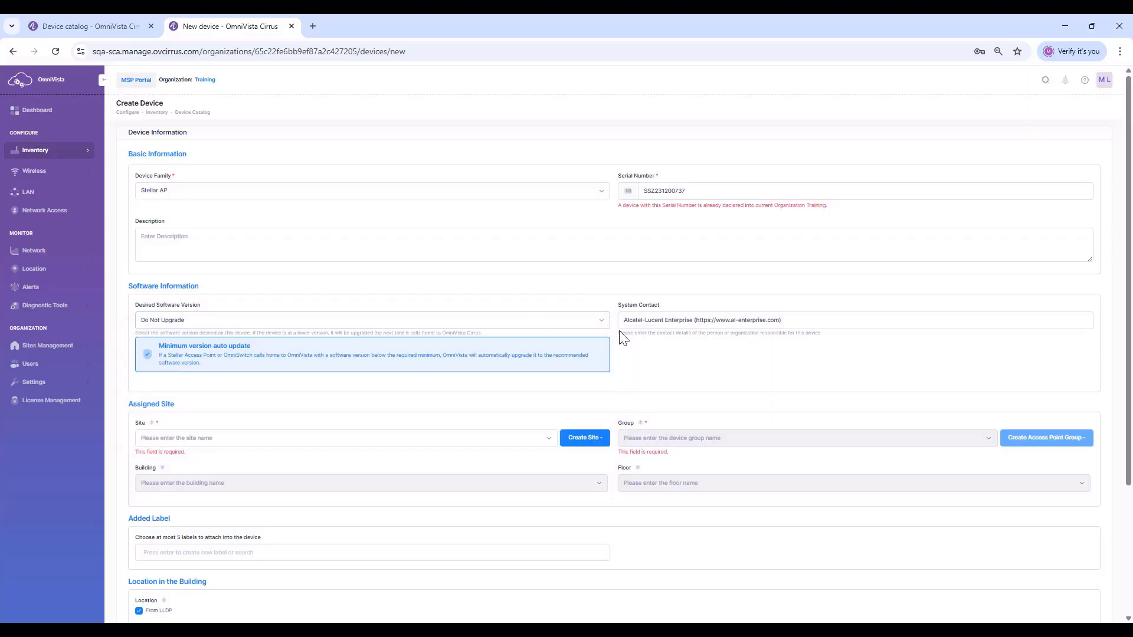
Assign the AP to My site, accept group-schedule upgrades, and place it in Building A
left_click(203, 445)
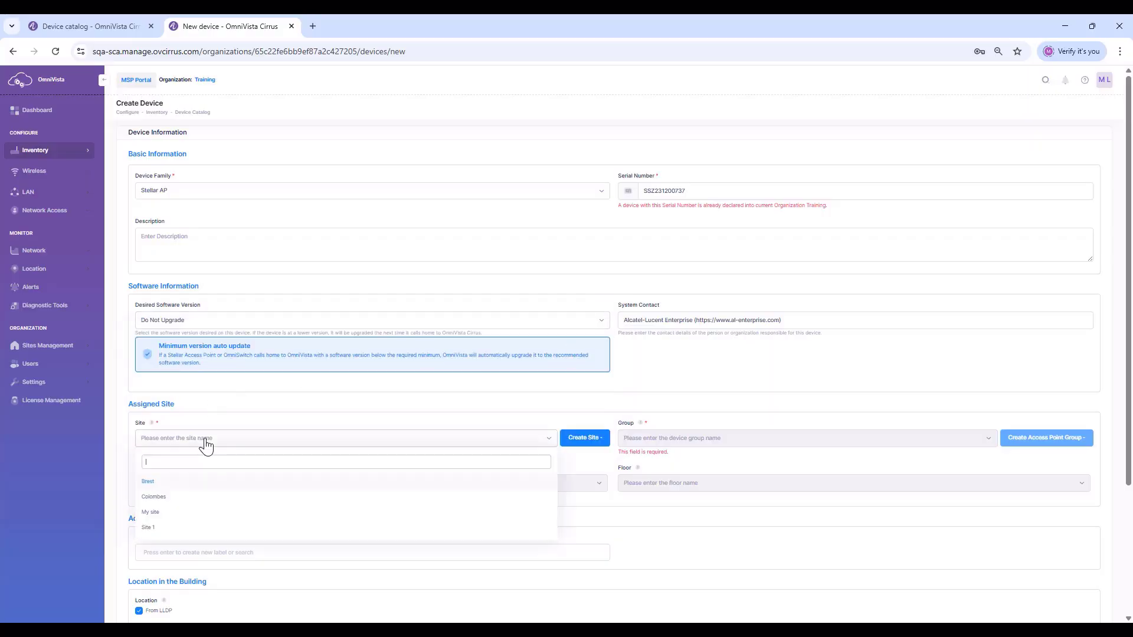
left_click(152, 512)
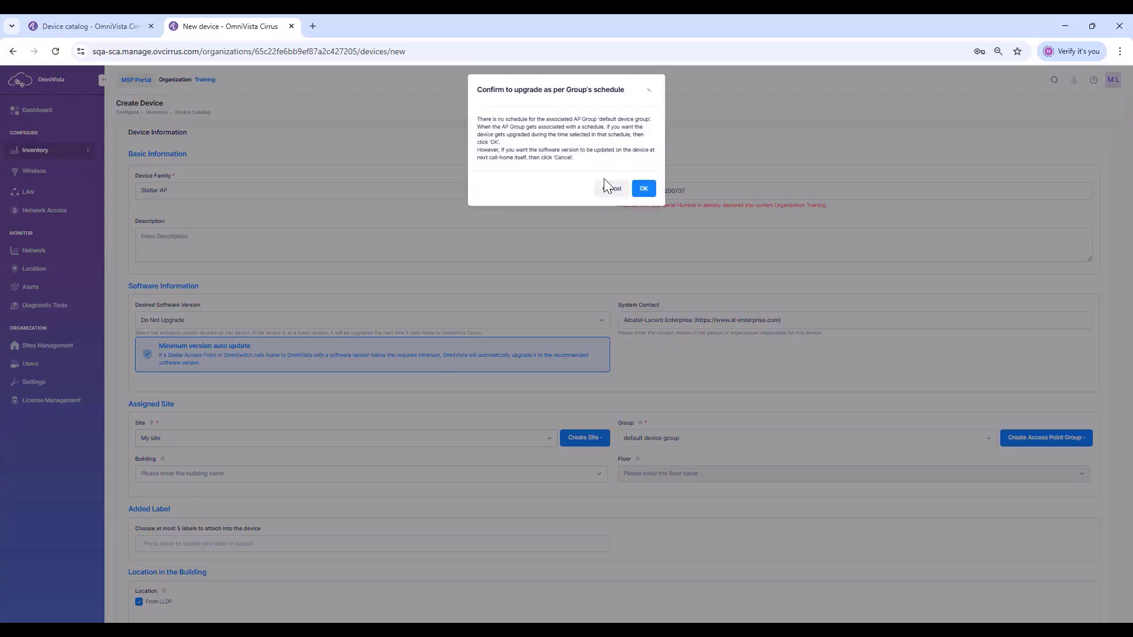
left_click(643, 189)
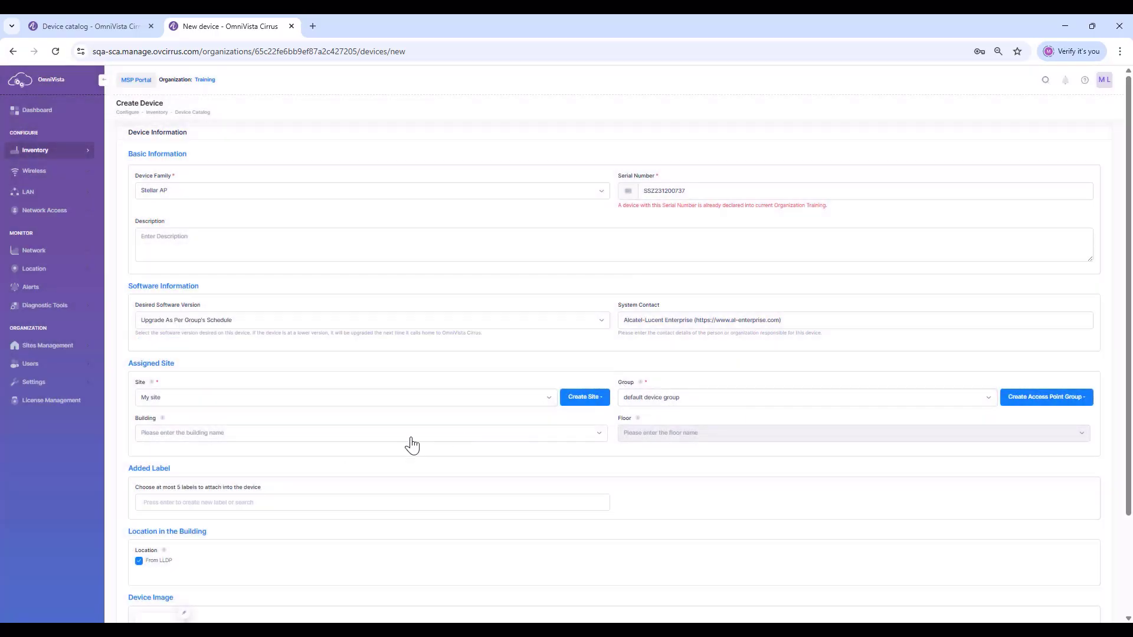
left_click(323, 437)
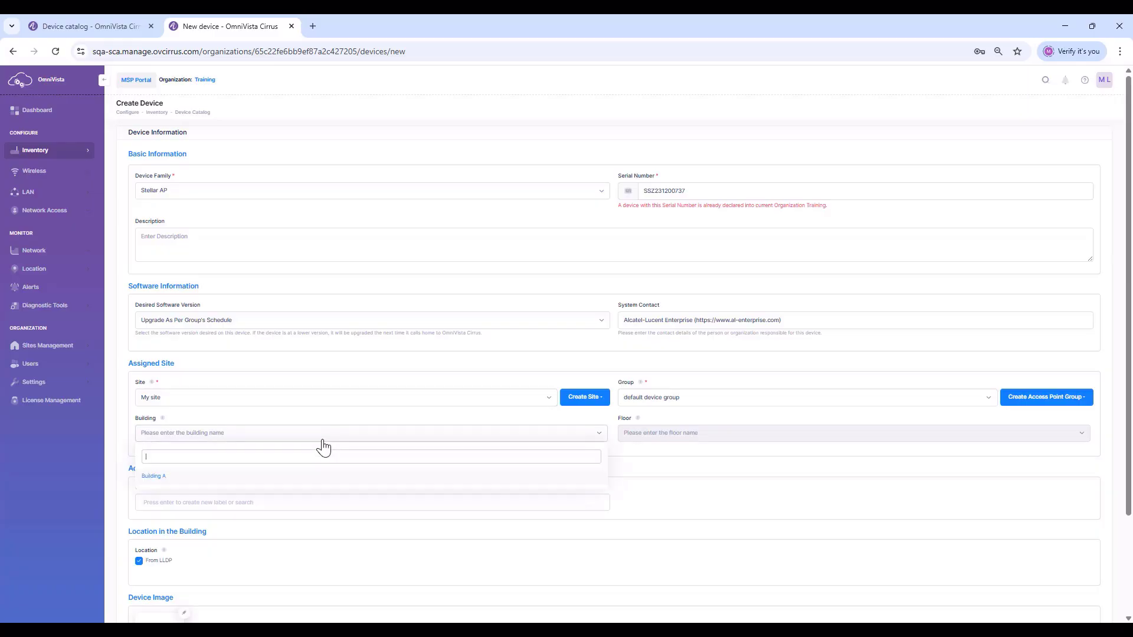
left_click(155, 479)
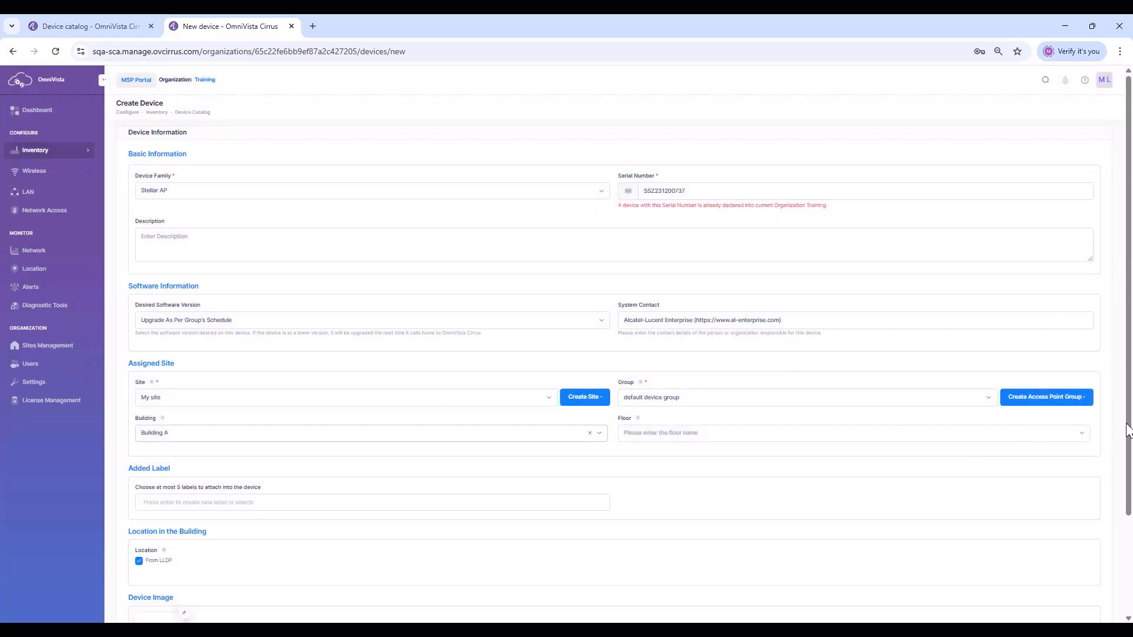
left_click_drag(1130, 430, 1130, 533)
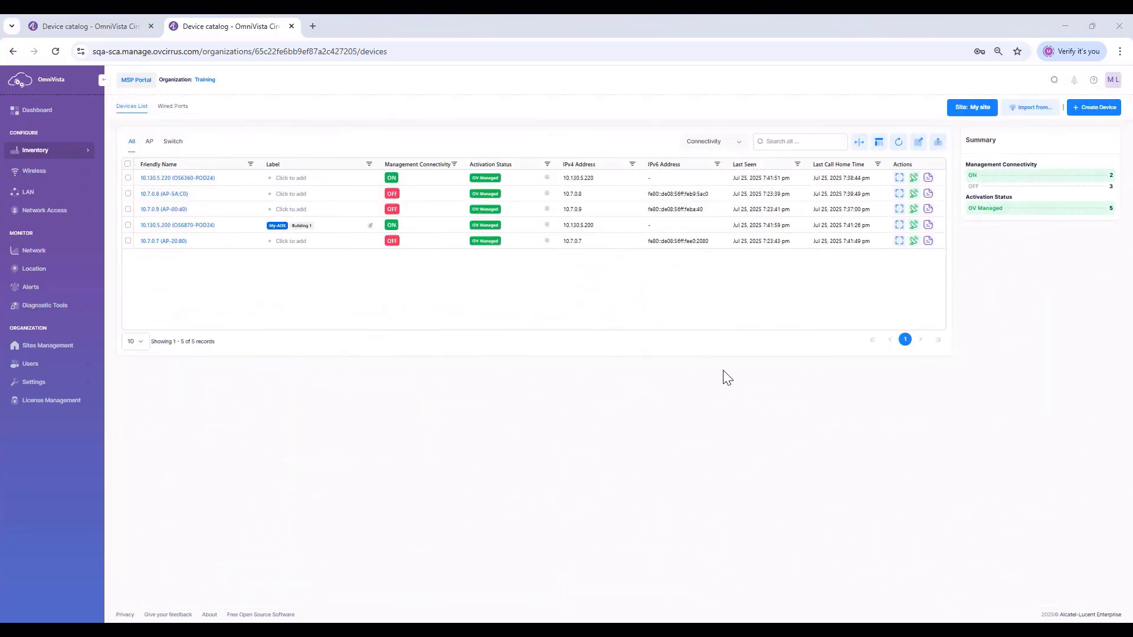
Start another device as an OmniSwitch with pasted serial, Do Not Upgrade, and site My site
left_click(1095, 111)
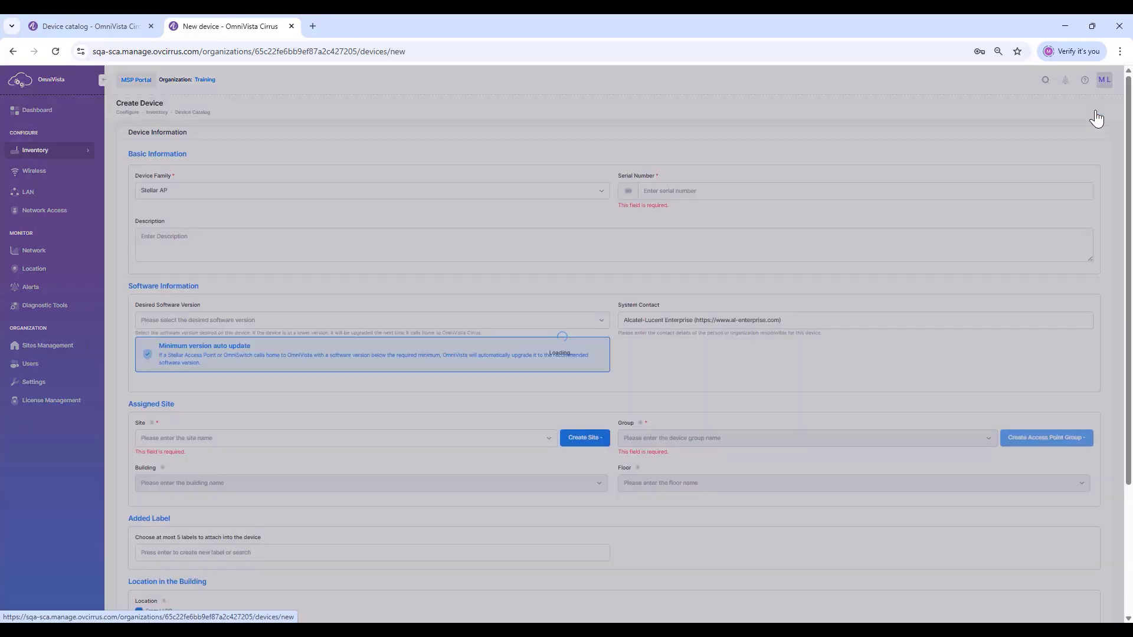
left_click(292, 192)
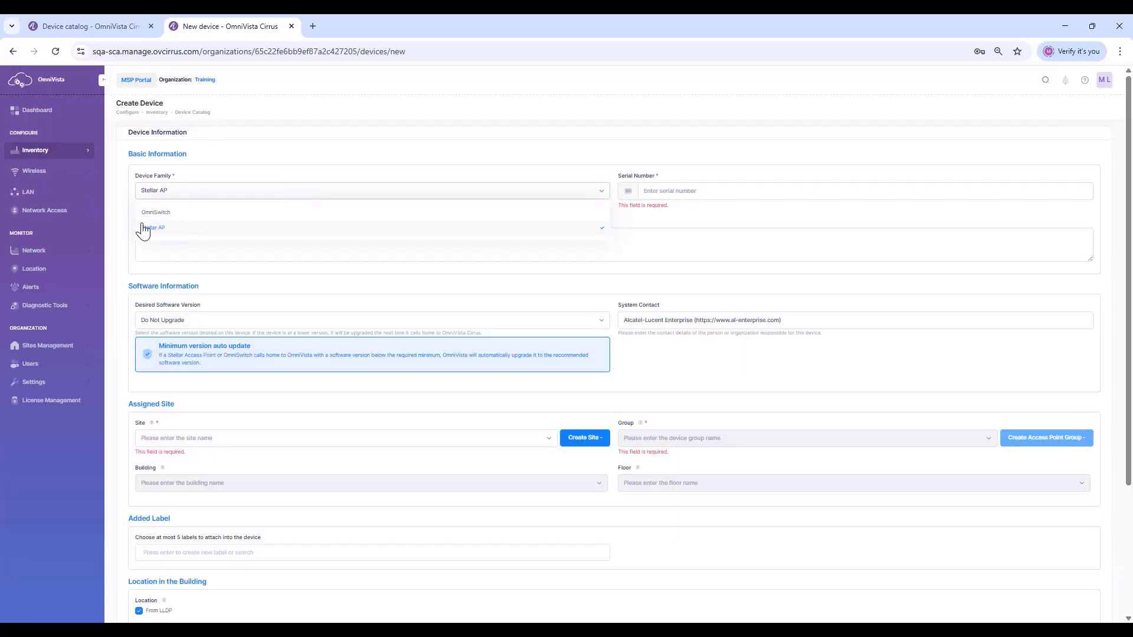
left_click(155, 214)
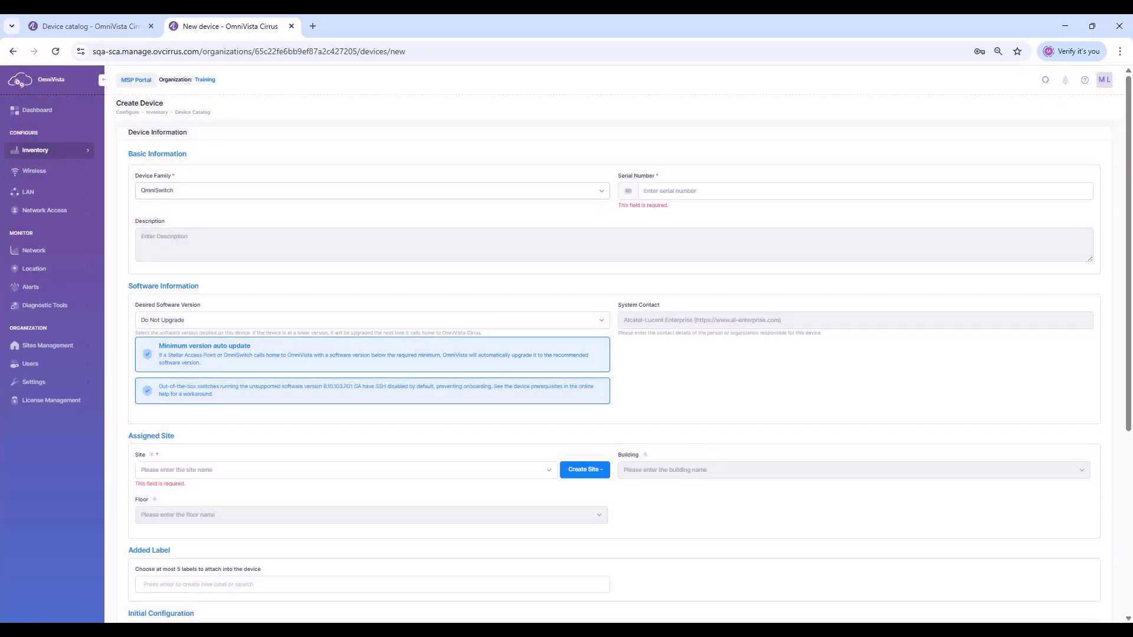
left_click(662, 191)
key("ctrl+v")
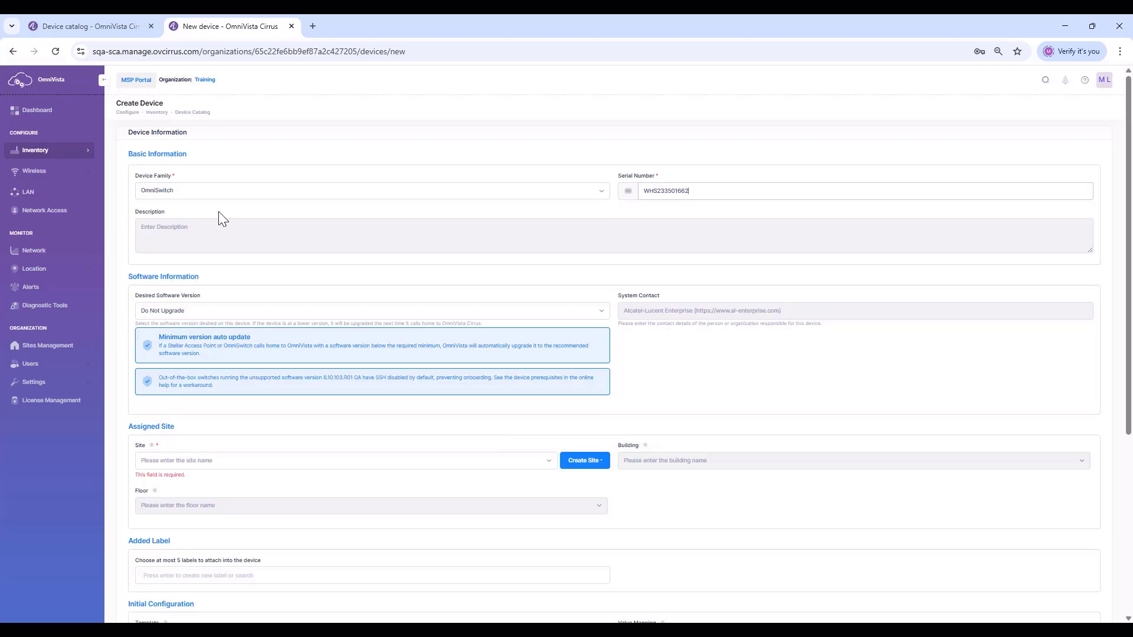
left_click(184, 319)
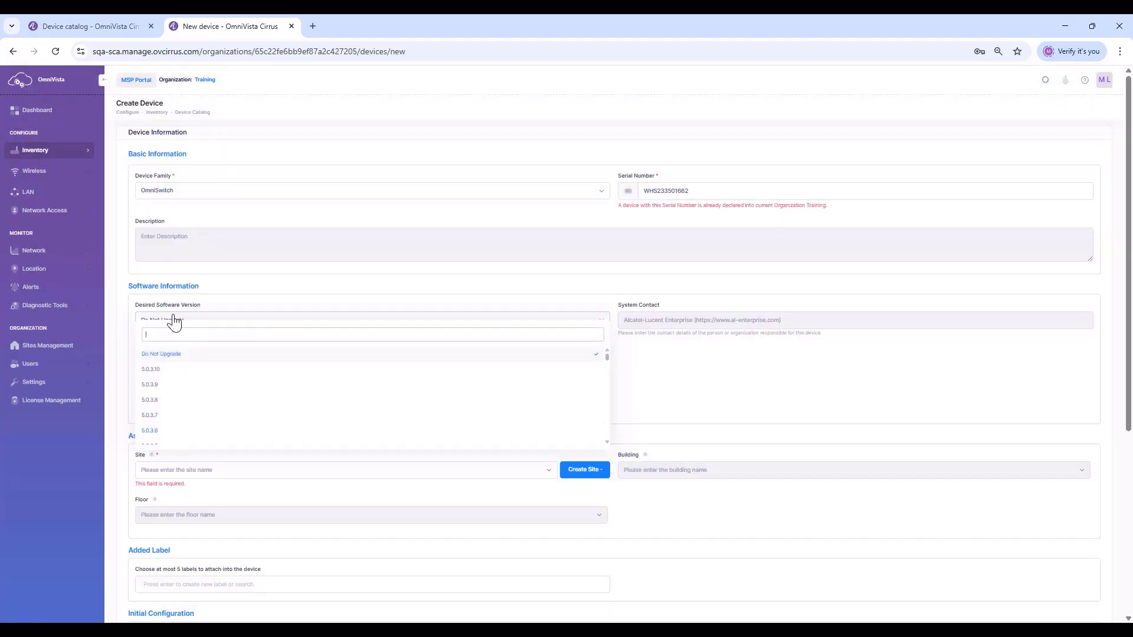
left_click(163, 354)
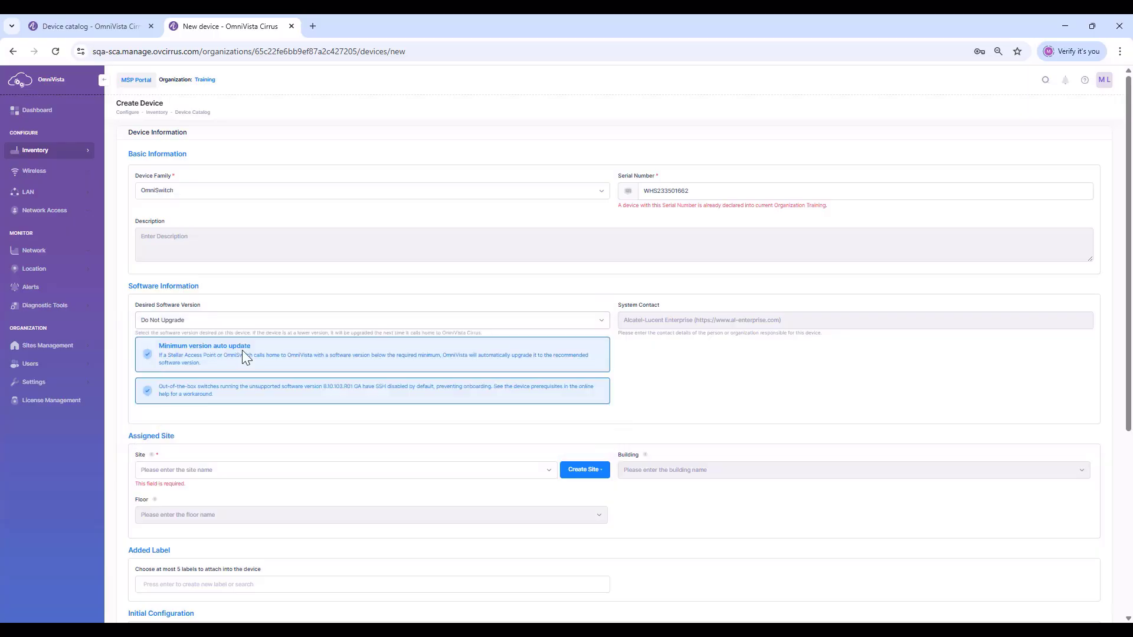
left_click(387, 471)
left_click(151, 546)
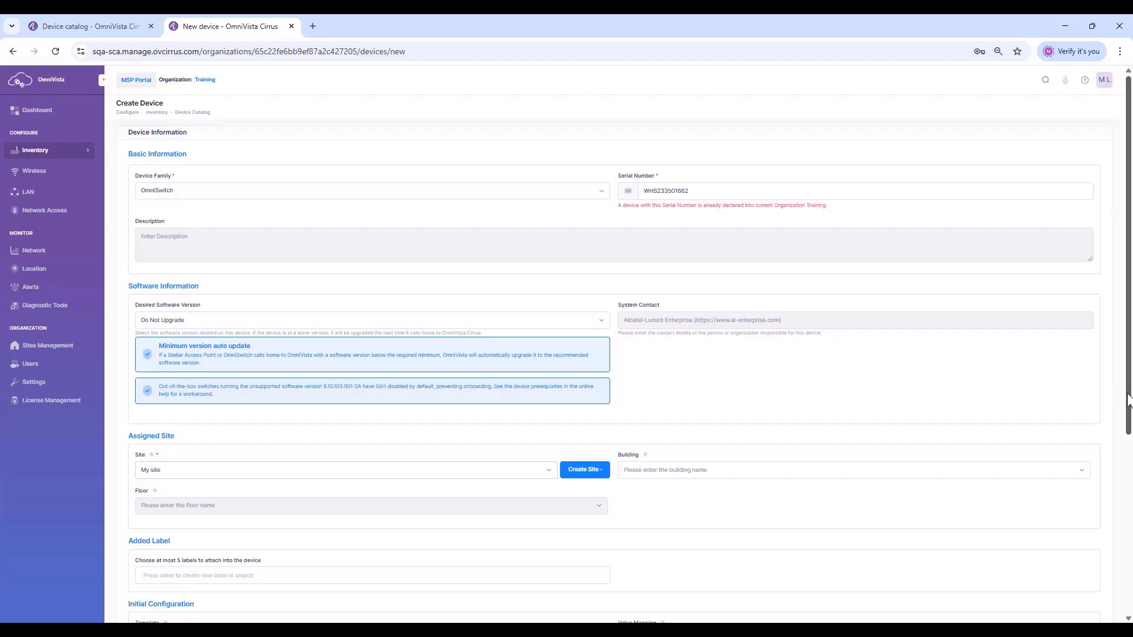
Look through the configuration and management user template lists, keeping the defaults
left_click_drag(1127, 397, 1128, 590)
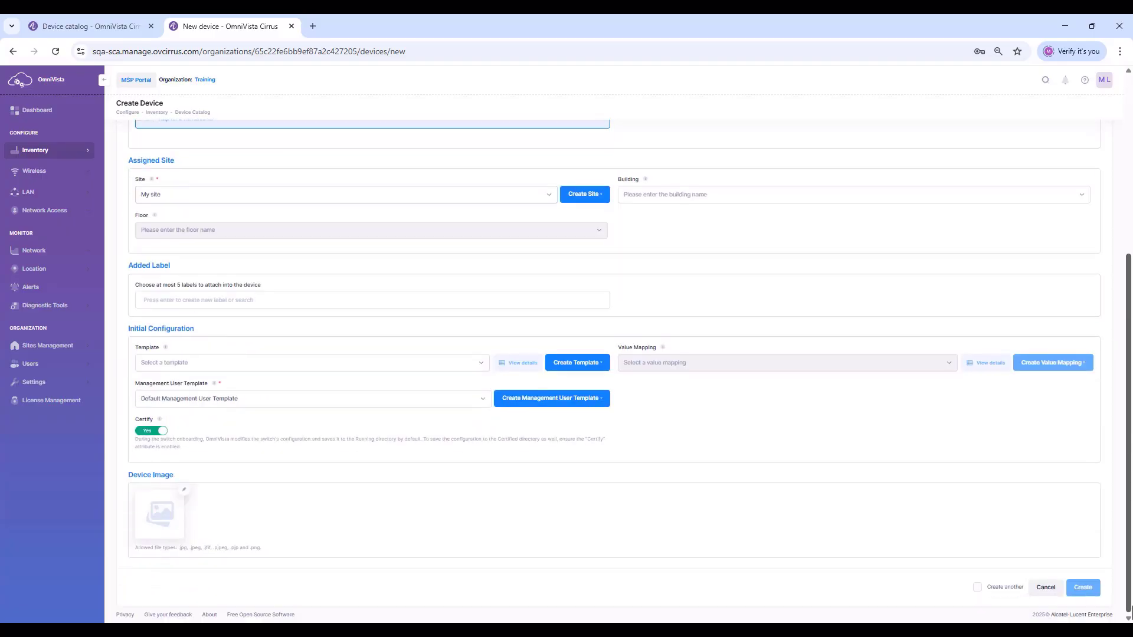
left_click(482, 368)
left_click(481, 368)
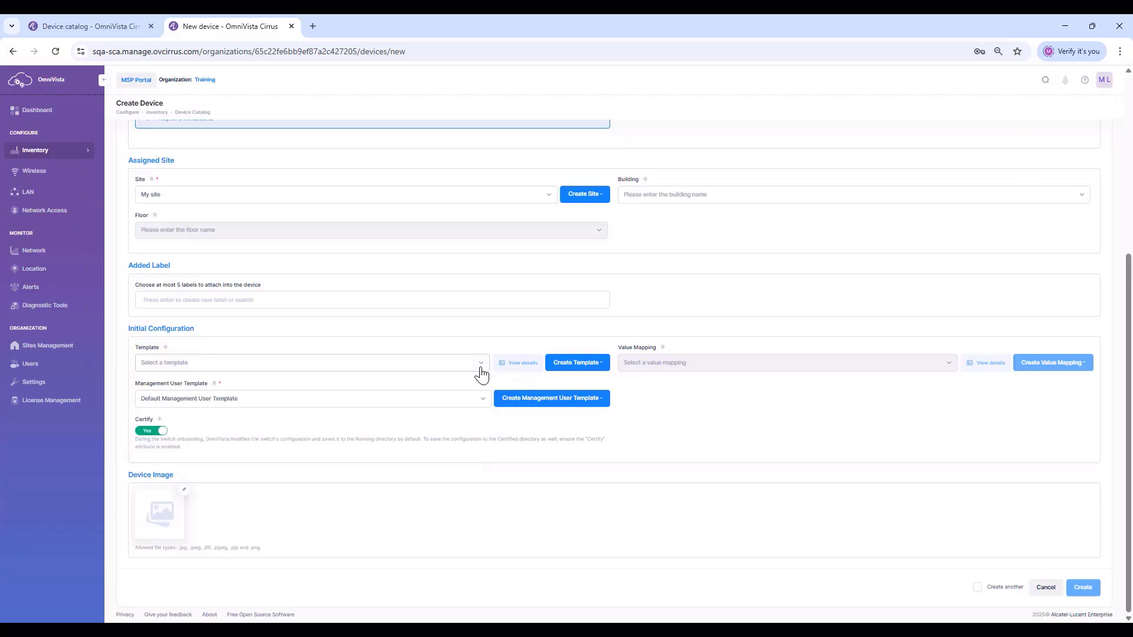
left_click(484, 400)
left_click(484, 400)
Discard the unsaved switch form and show the import-from-file options
left_click(1045, 588)
left_click(628, 167)
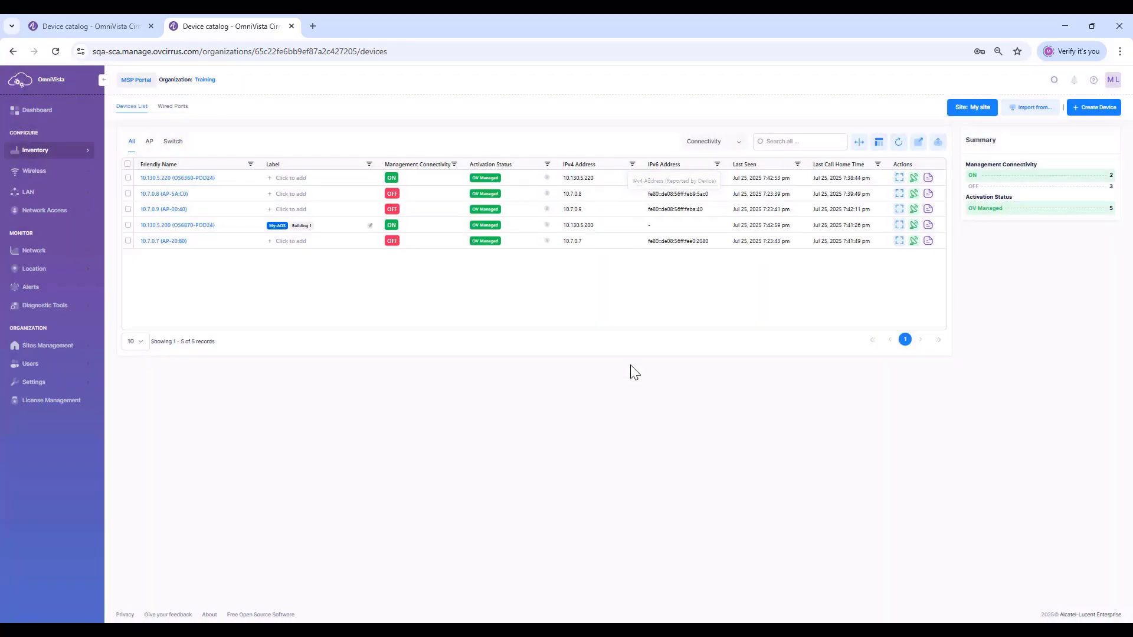
left_click(1028, 109)
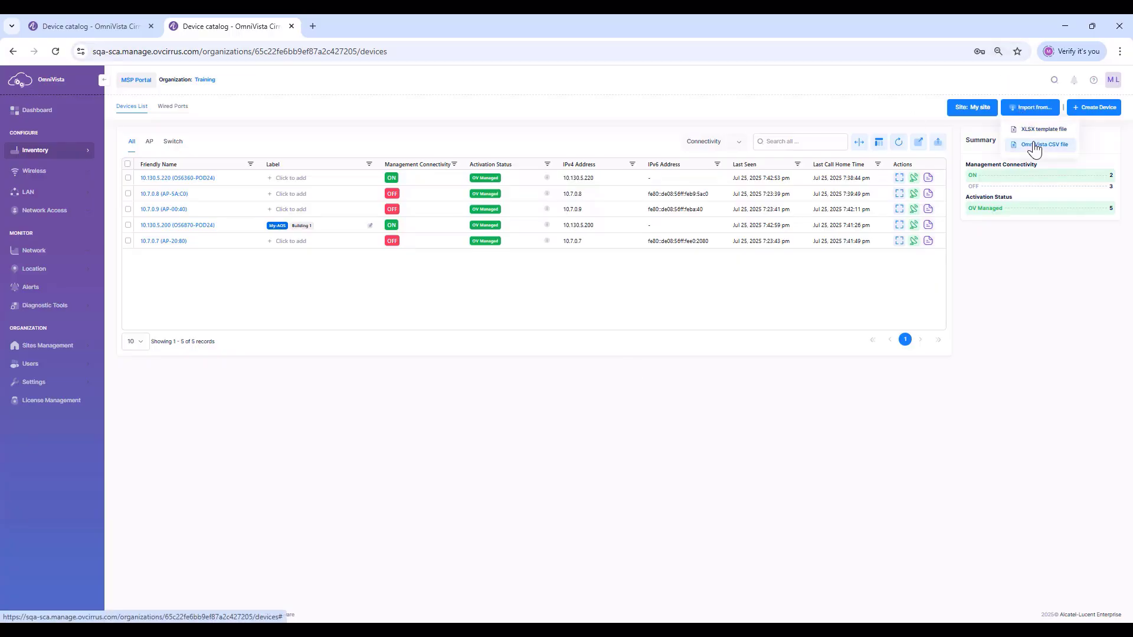